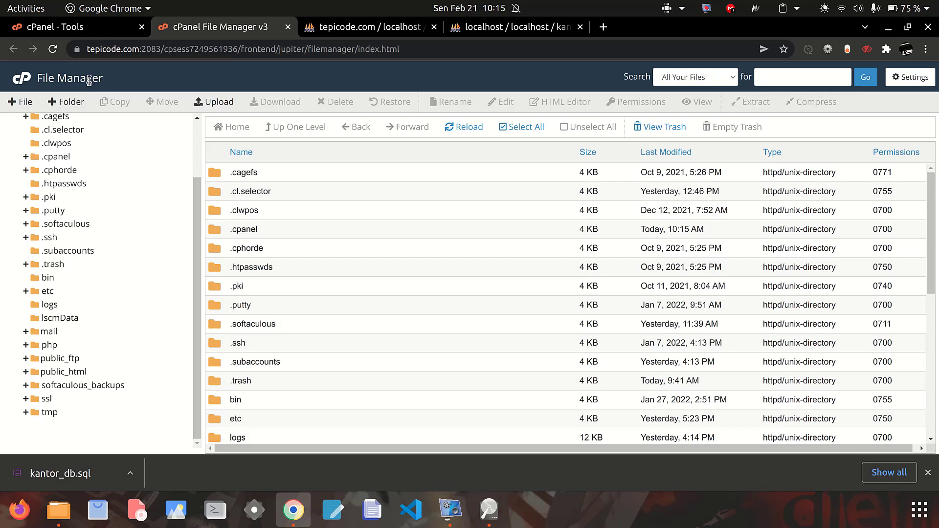
Open the public_html folder in File Manager and look through its subfolders and files.
left_click(68, 373)
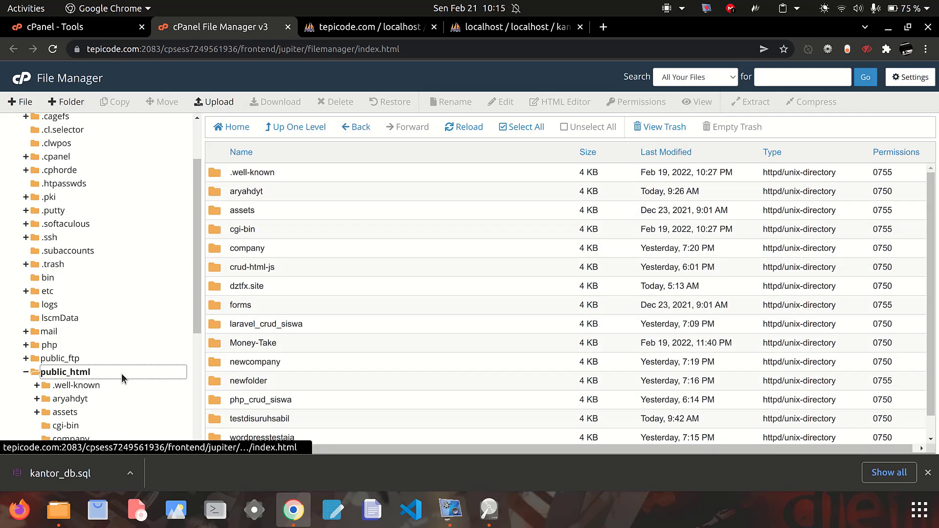
scroll(273, 342, "down", 1)
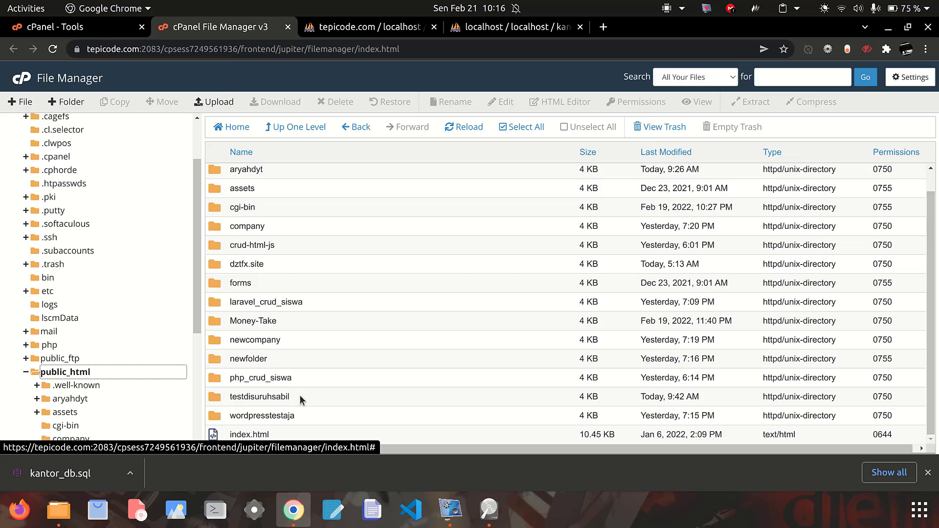
scroll(301, 400, "up", 1)
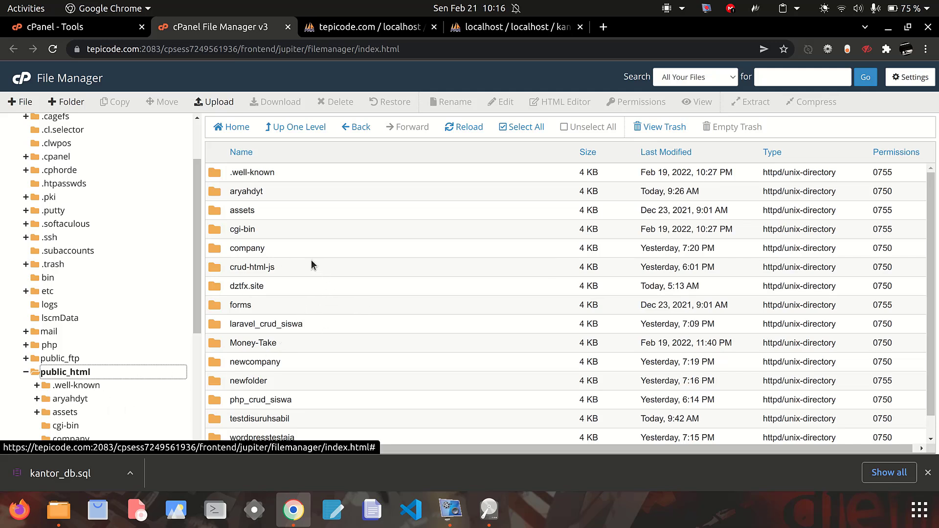
scroll(274, 270, "down", 1)
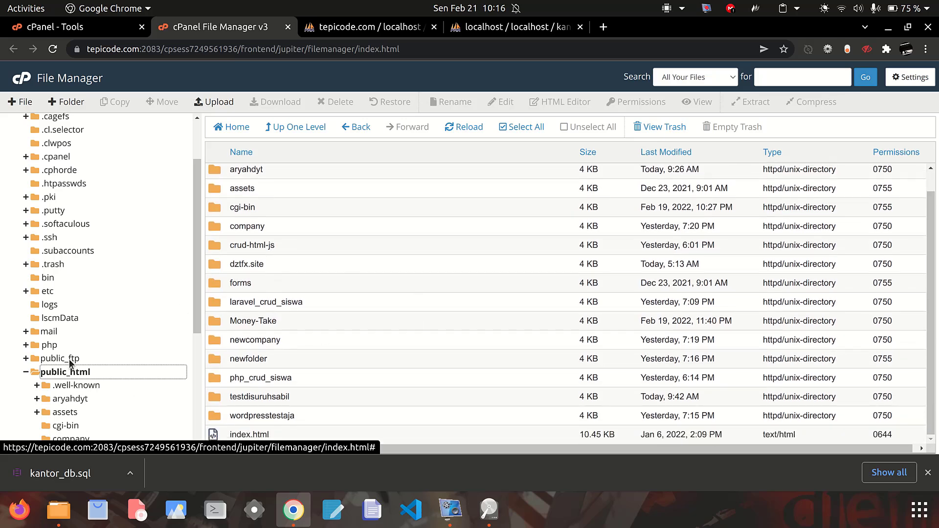
scroll(238, 282, "up", 1)
scroll(267, 394, "down", 1)
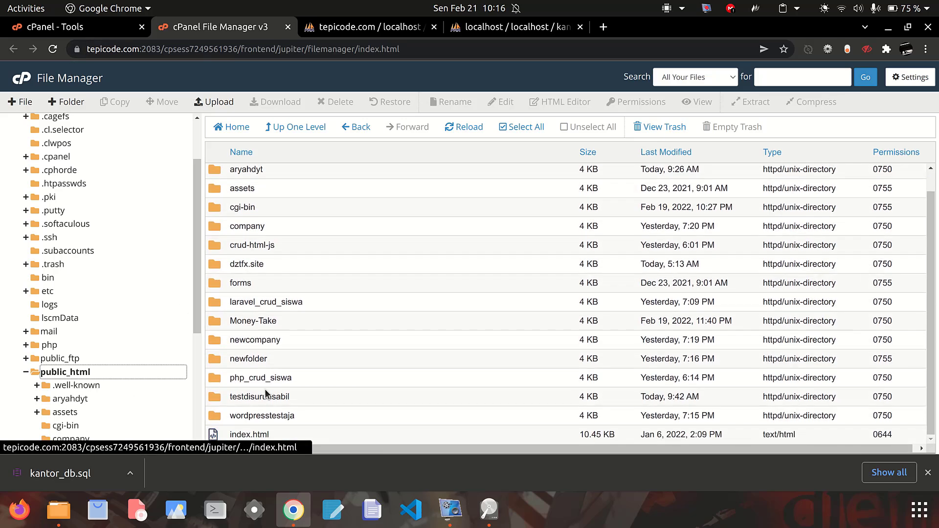
scroll(255, 401, "up", 1)
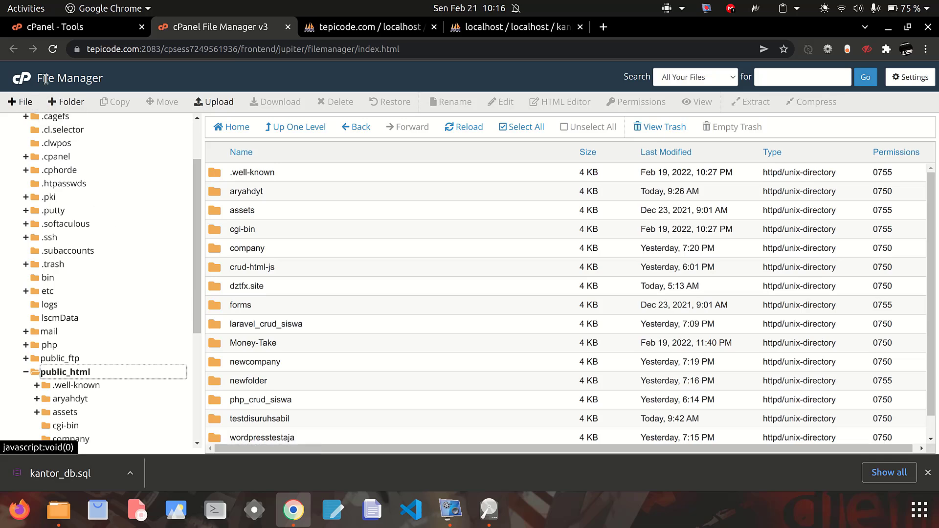
Open cPanel's Subdomains page and fill in a new subdomain testlaravel on tepicode.com with document root testlaravel.
left_click(73, 31)
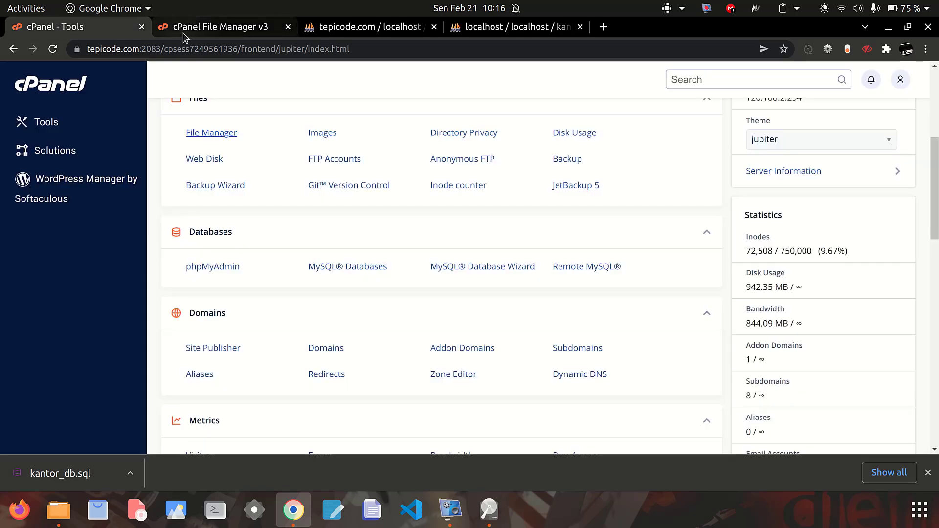
scroll(607, 259, "down", 4)
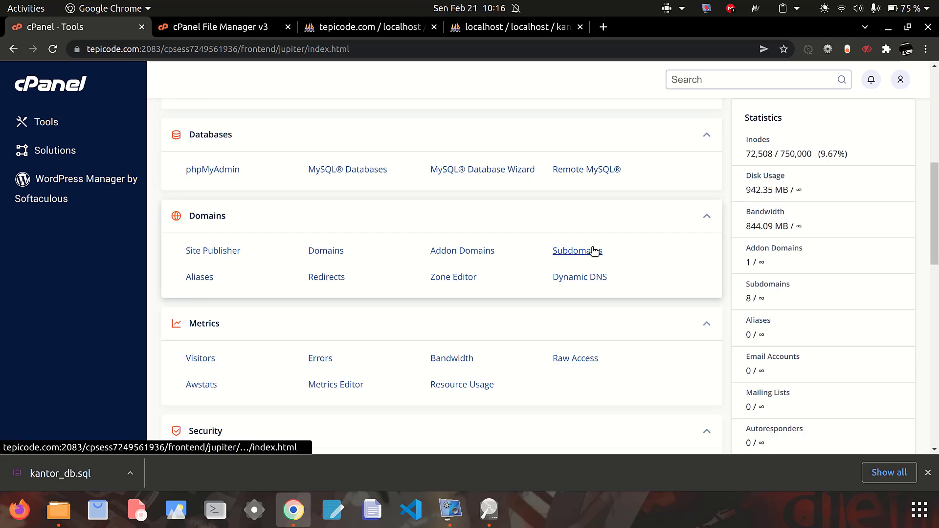
left_click(594, 251)
left_click(406, 246)
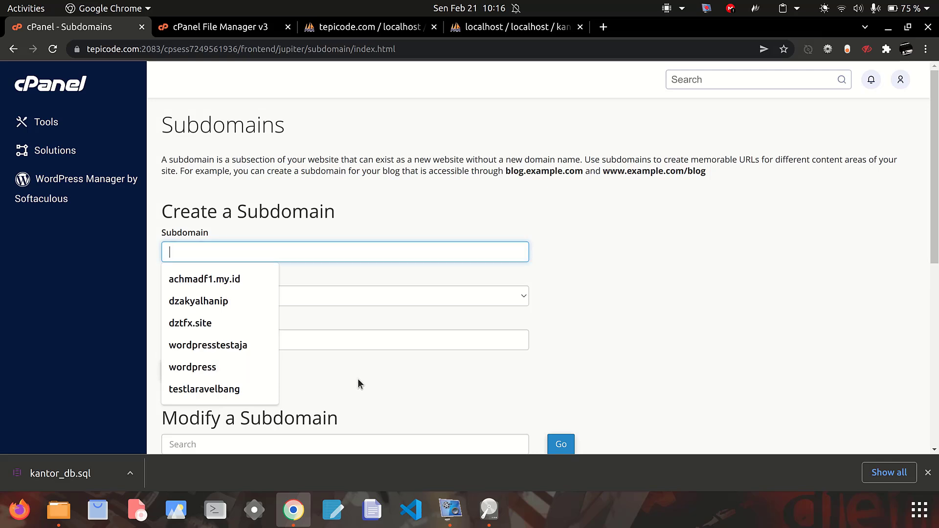
left_click(237, 392)
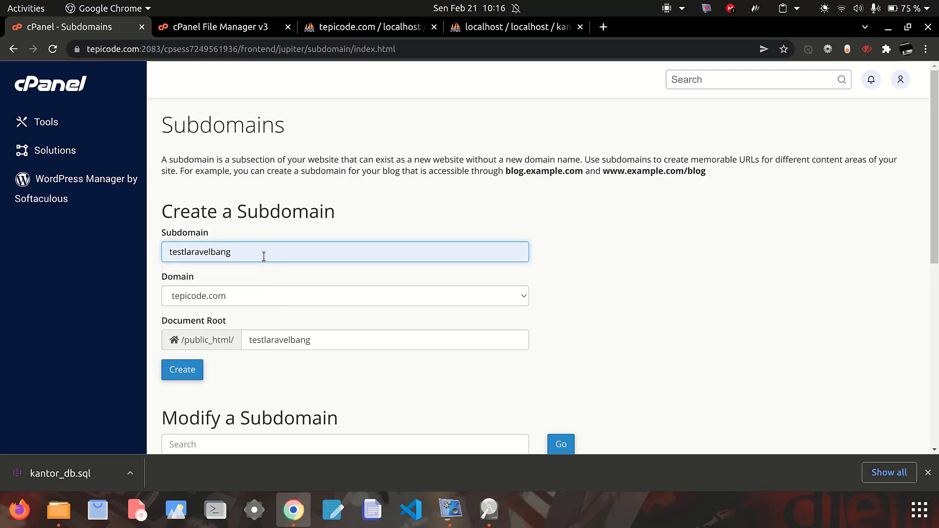
key("BackSpace")
key("BackSpace")
key("BackSpace")
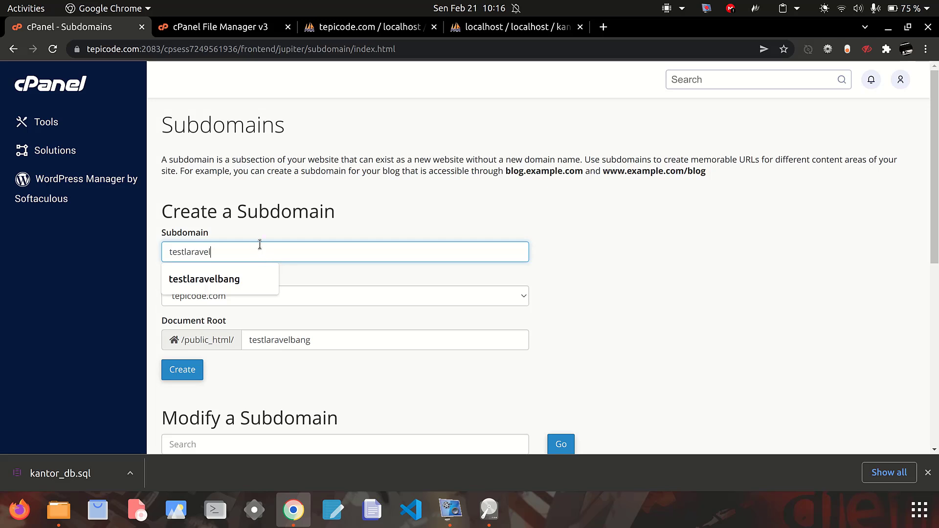
left_click(289, 211)
left_click(327, 347)
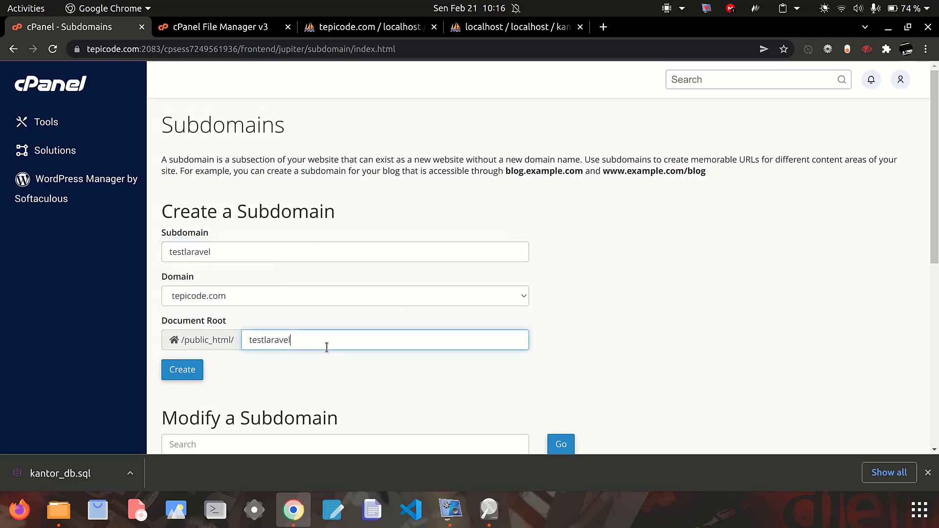
Check the folder name entered as the new subdomain's document root.
double_click(251, 341)
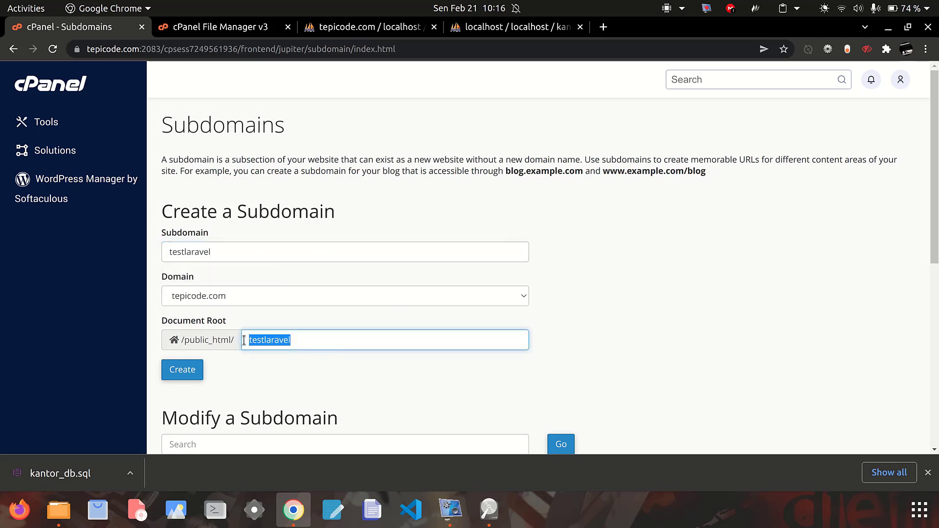
left_click(328, 343)
left_click_drag(327, 343, 242, 342)
key("Left")
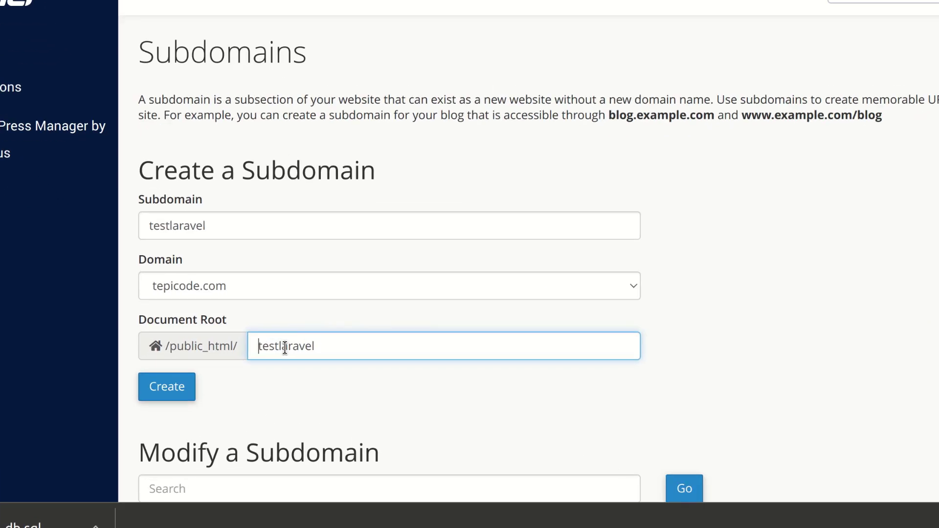
left_click_drag(314, 345, 256, 346)
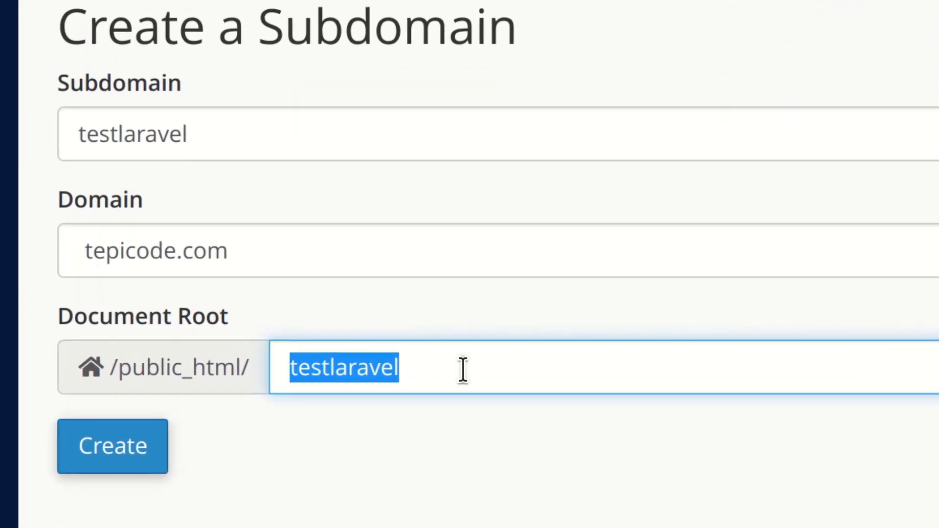
left_click_drag(557, 378, 268, 370)
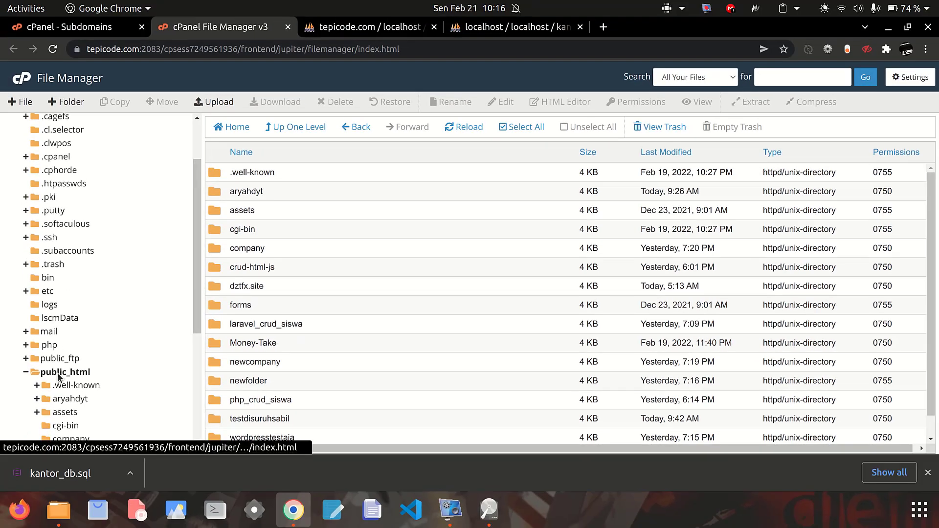
Compare the folders inside public_html in File Manager with the document root in the subdomain form.
left_click(59, 373)
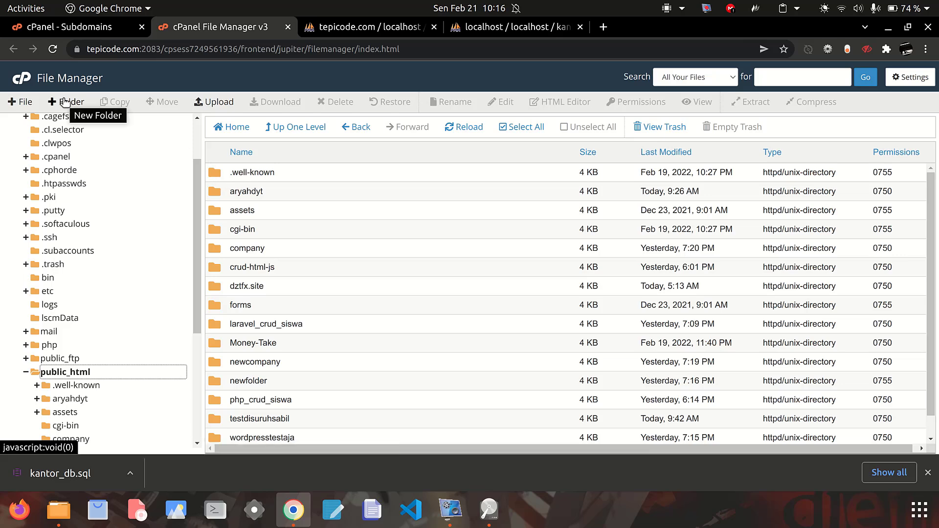
scroll(242, 365, "down", 1)
scroll(242, 365, "up", 1)
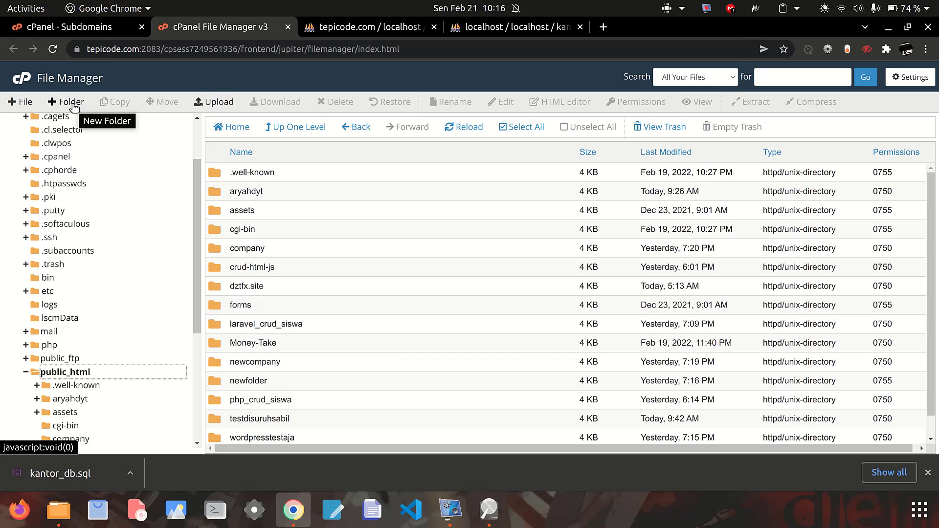
left_click(69, 26)
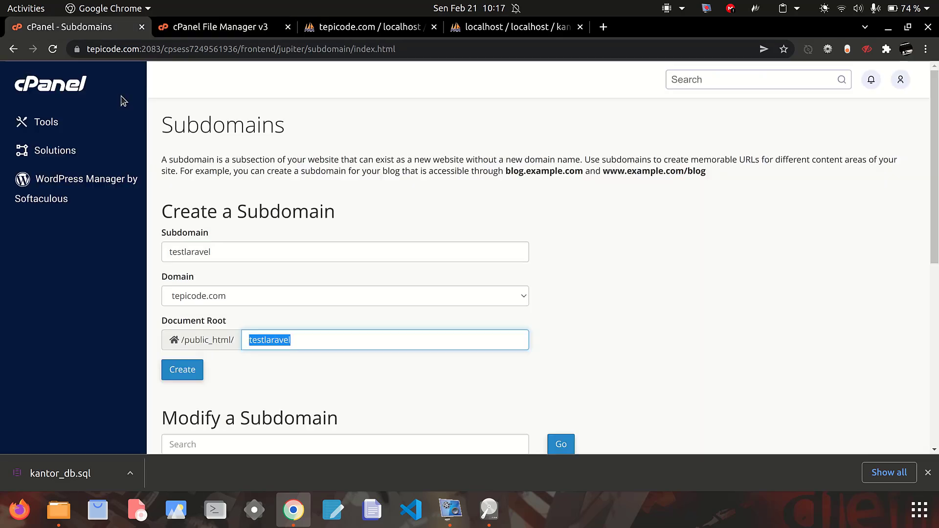
left_click(237, 387)
left_click(219, 30)
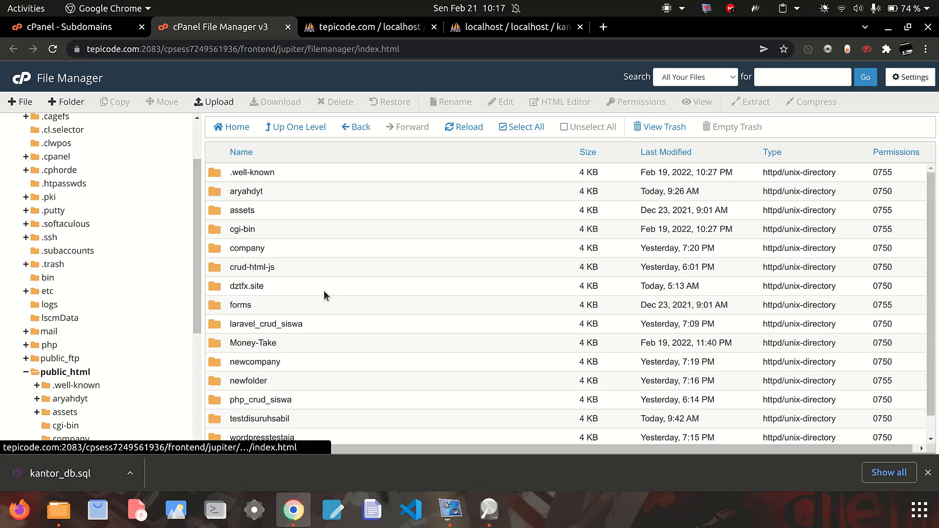
left_click(113, 33)
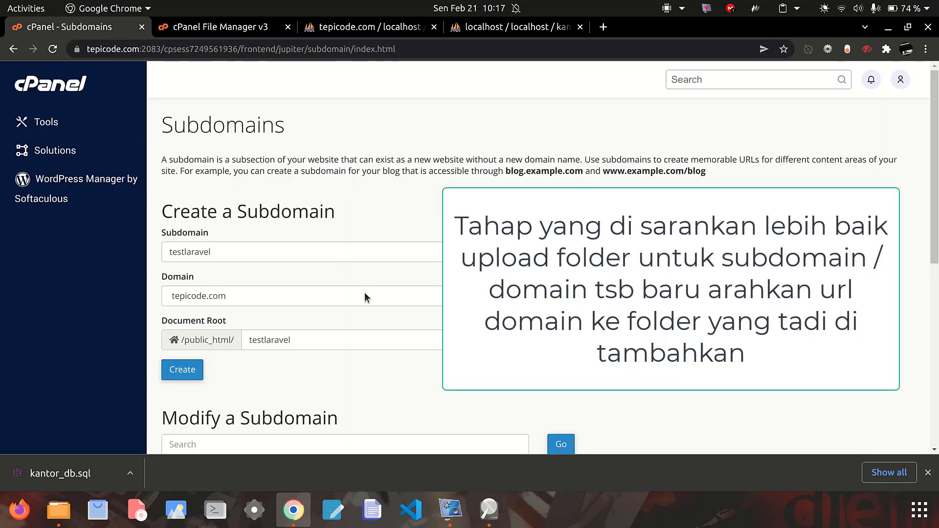
Review the Subdomain and Document Root entries in the Create a Subdomain form.
scroll(365, 295, "down", 3)
scroll(174, 176, "up", 1)
left_click_drag(166, 186, 221, 187)
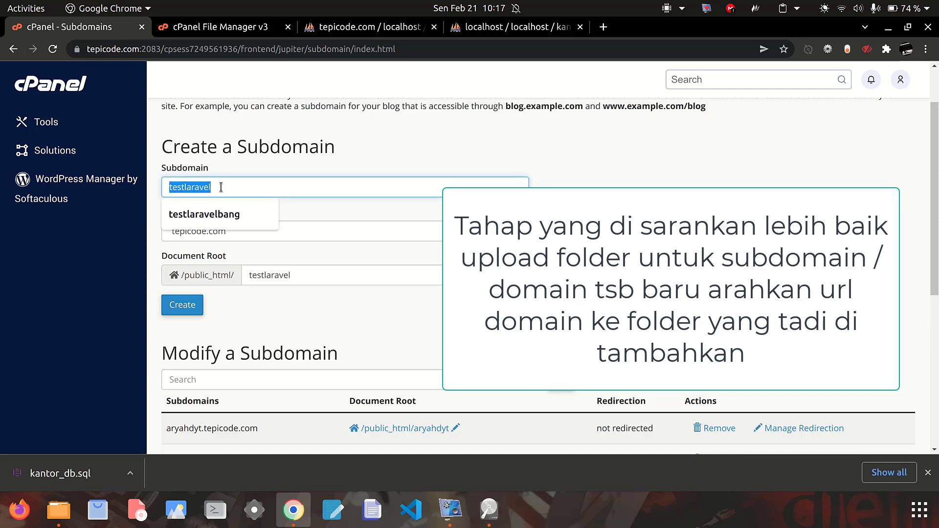
left_click(235, 167)
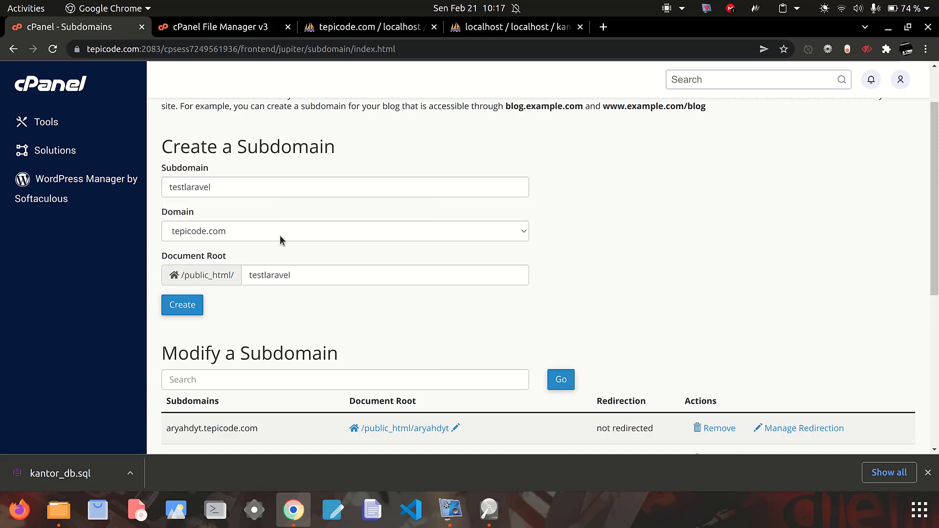
left_click_drag(320, 270, 260, 270)
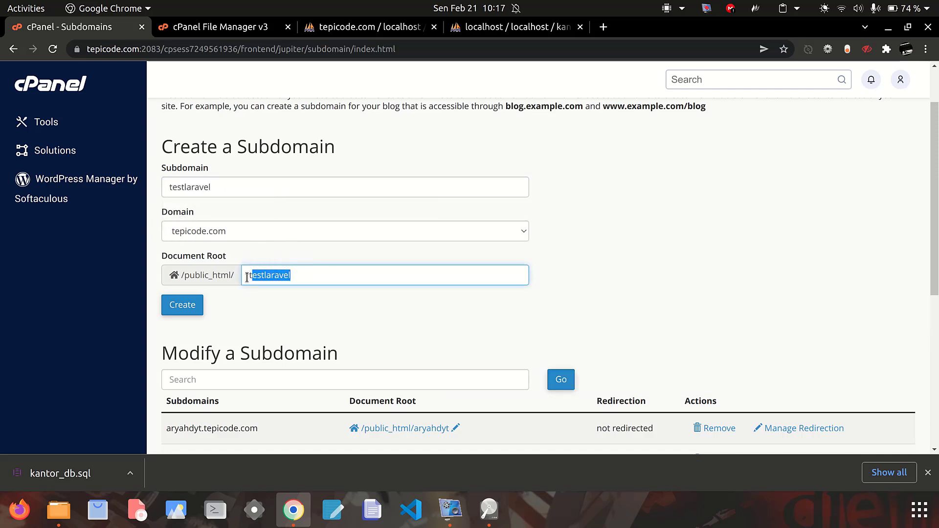
left_click(247, 278)
left_click_drag(181, 280, 239, 274)
left_click(296, 274)
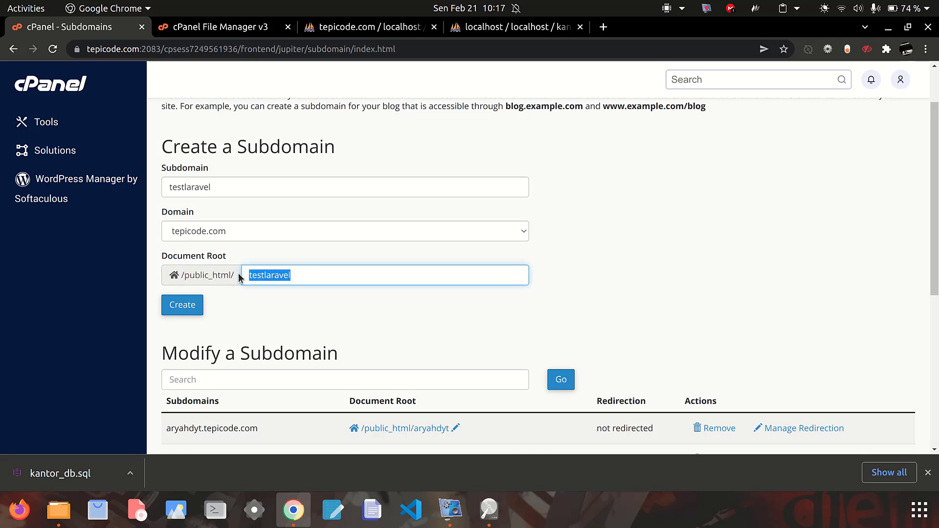
double_click(205, 259)
triple_click(212, 259)
left_click(212, 258)
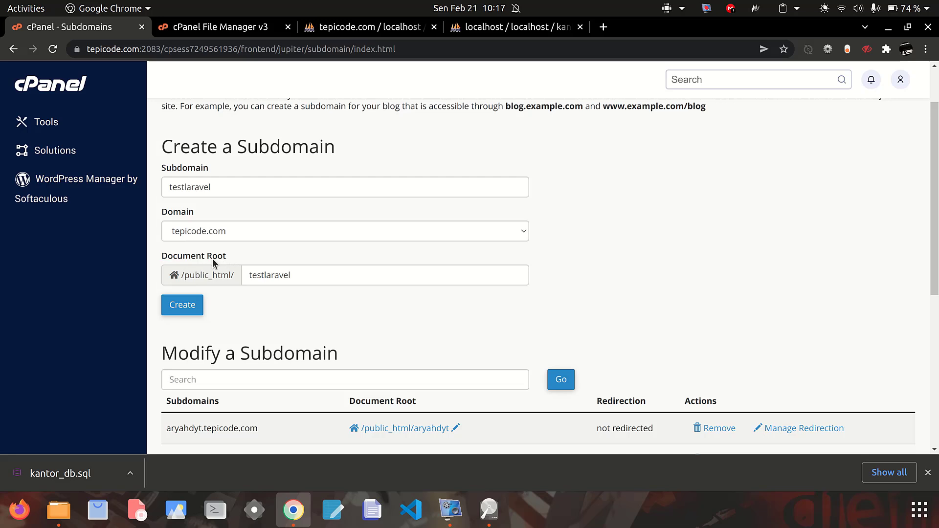
triple_click(212, 258)
triple_click(212, 258)
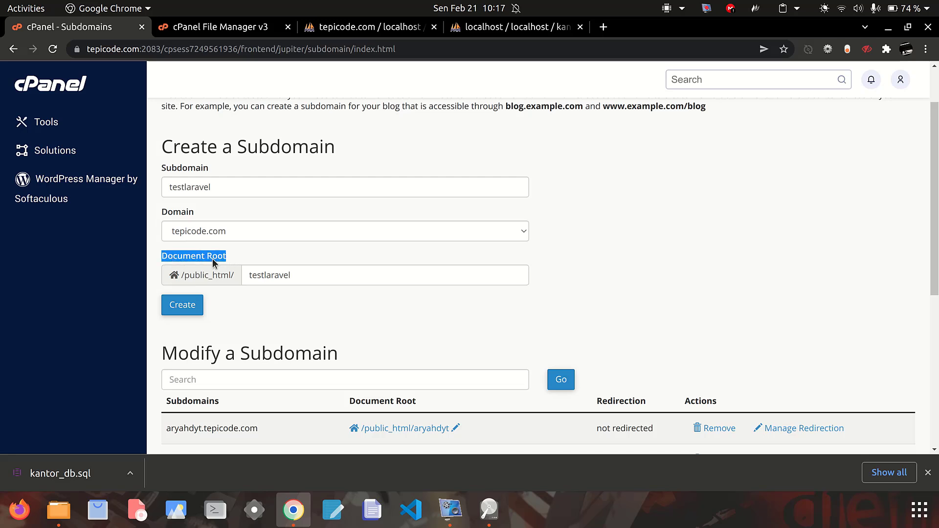
double_click(212, 258)
left_click(192, 263)
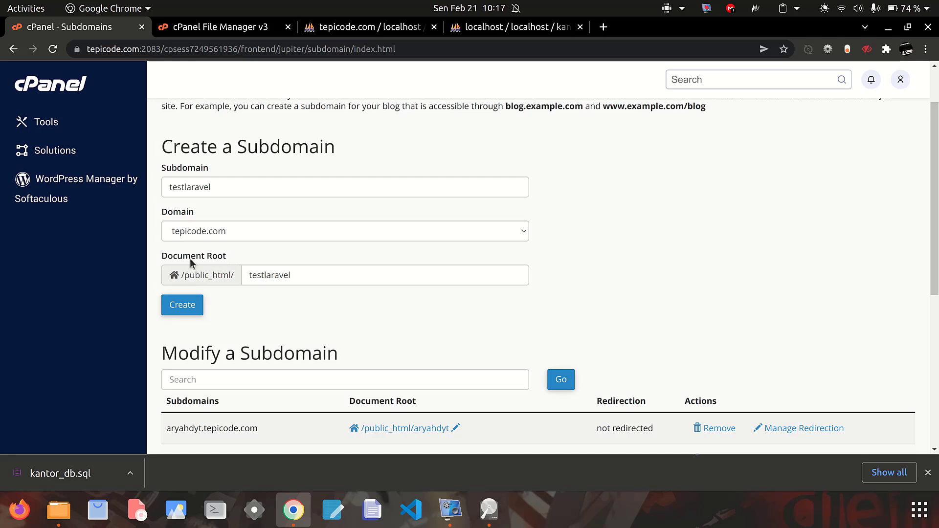
double_click(212, 188)
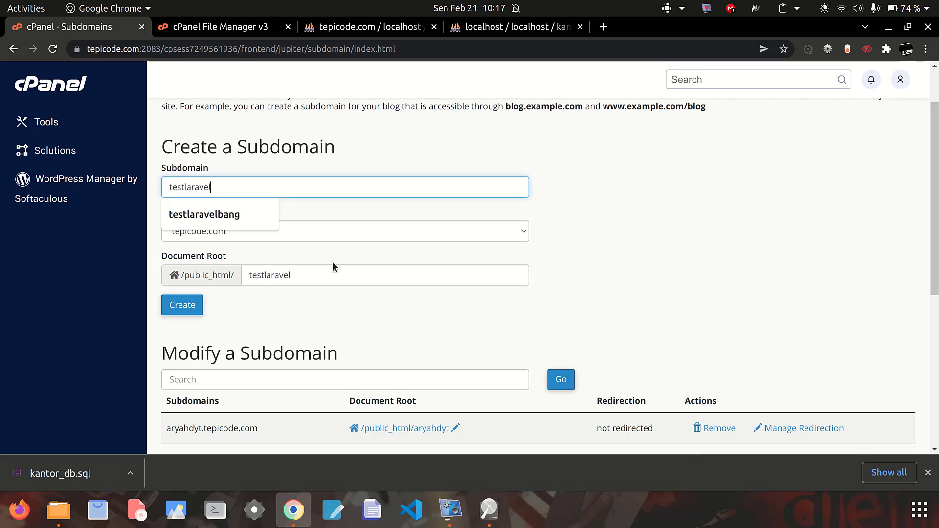
left_click(262, 262)
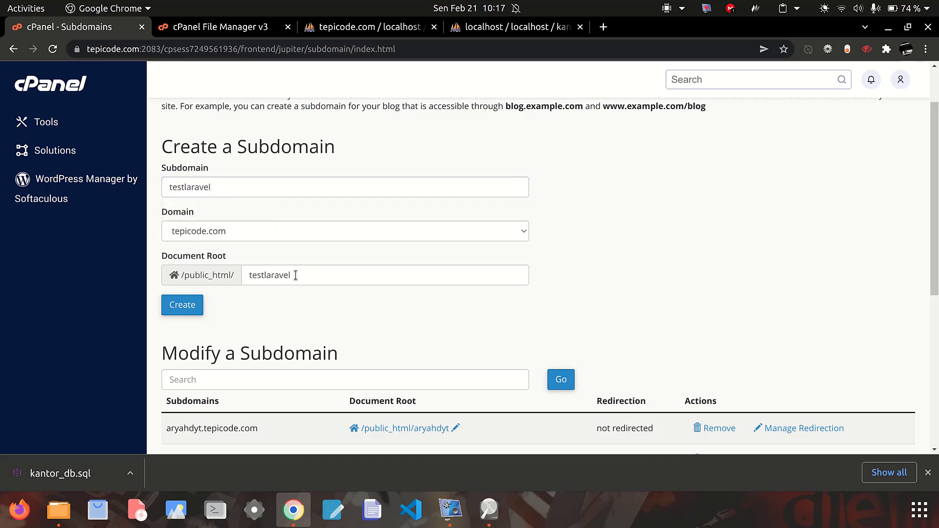
Switch to the Files app, look inside laravel_crud_siswa under /var/www/html/workspacedomain, and return to the workspacedomain folder.
left_click(217, 30)
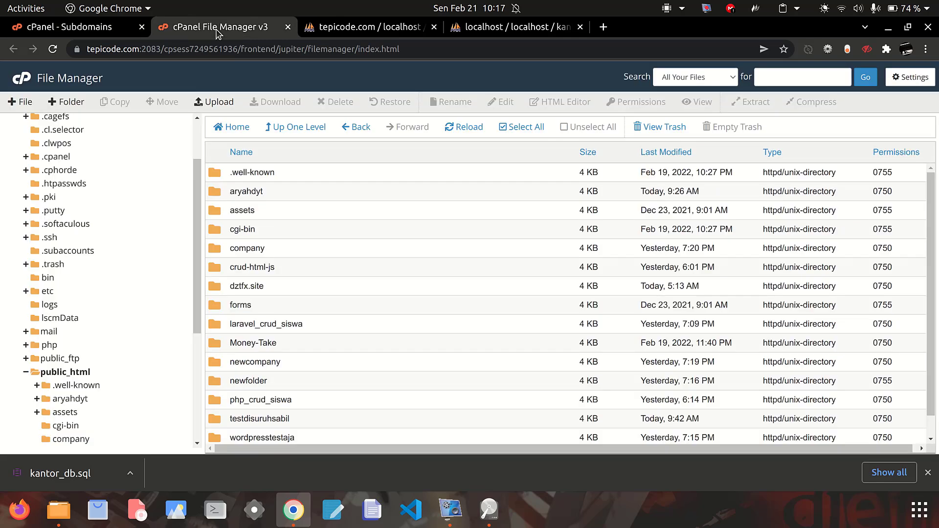
left_click(60, 510)
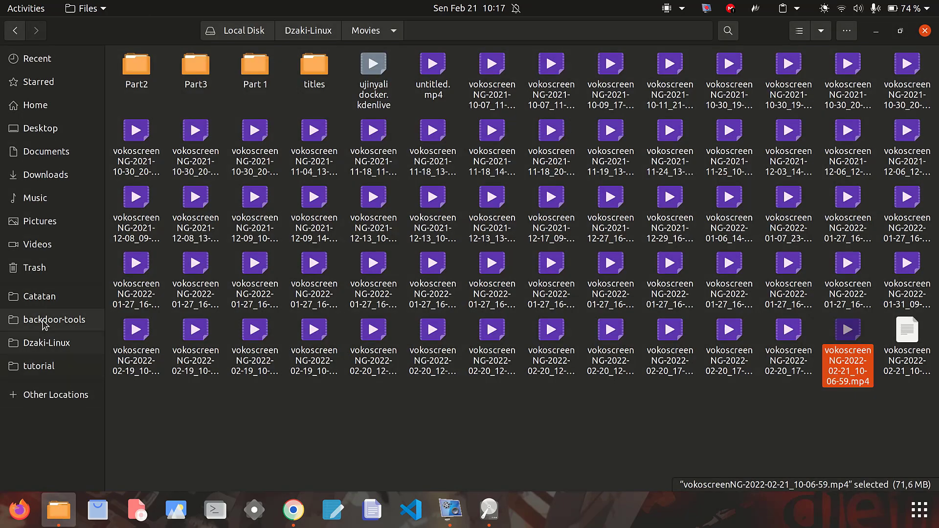
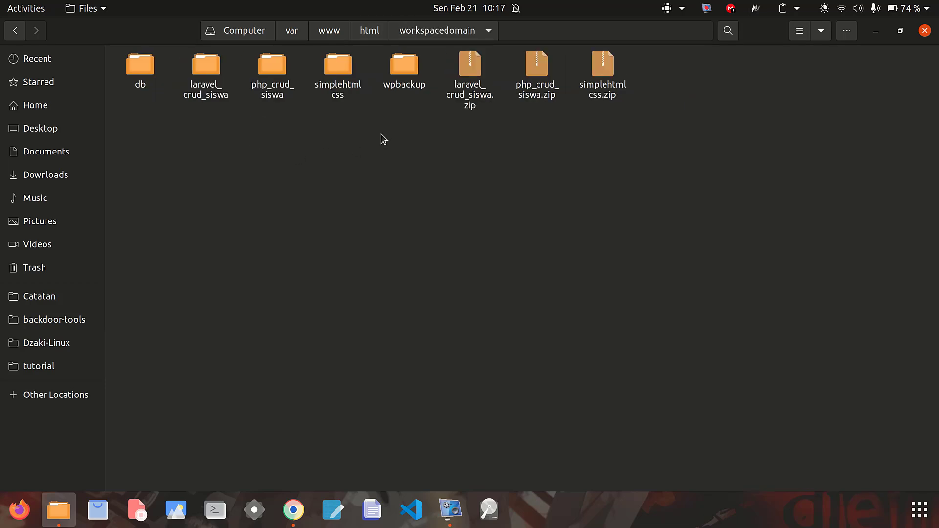
left_click(205, 86)
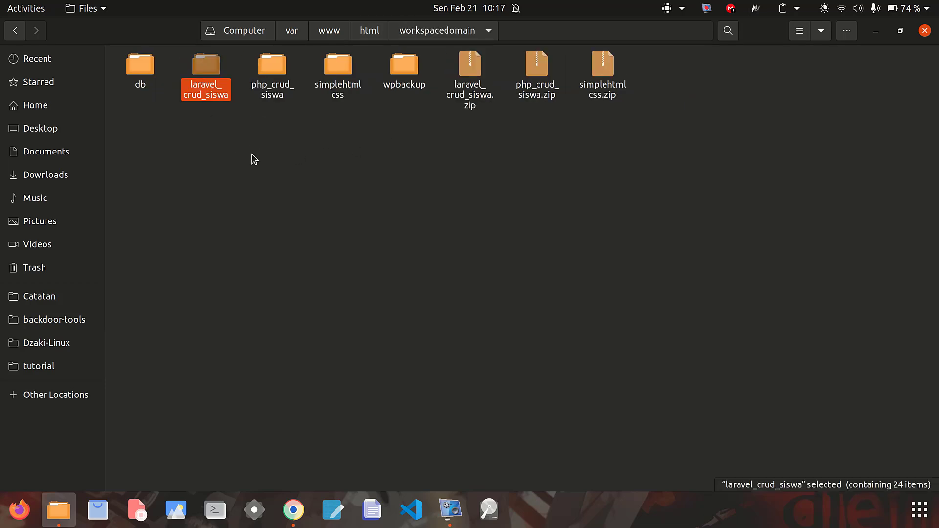
double_click(219, 58)
left_click(420, 29)
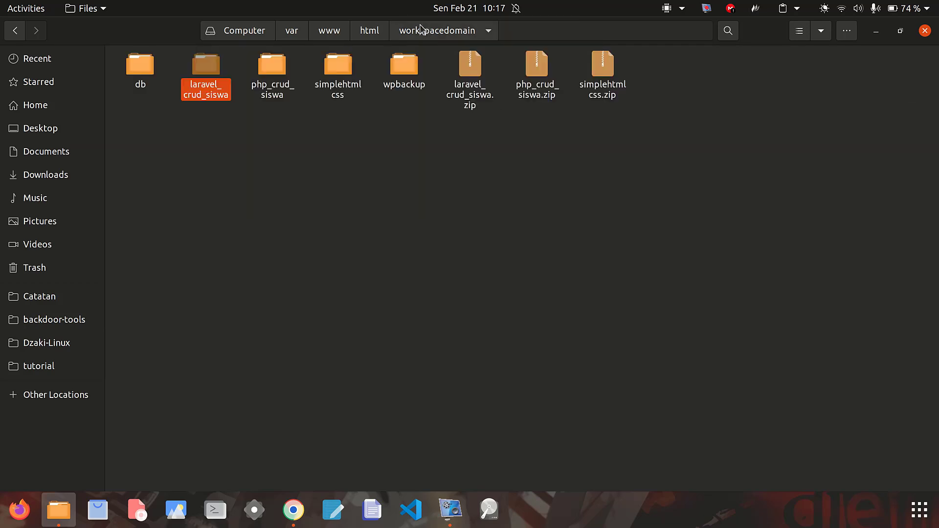
Look inside the php_crud_siswa and laravel_crud_siswa folders, returning to workspacedomain after each.
left_click(337, 444)
left_click(211, 93)
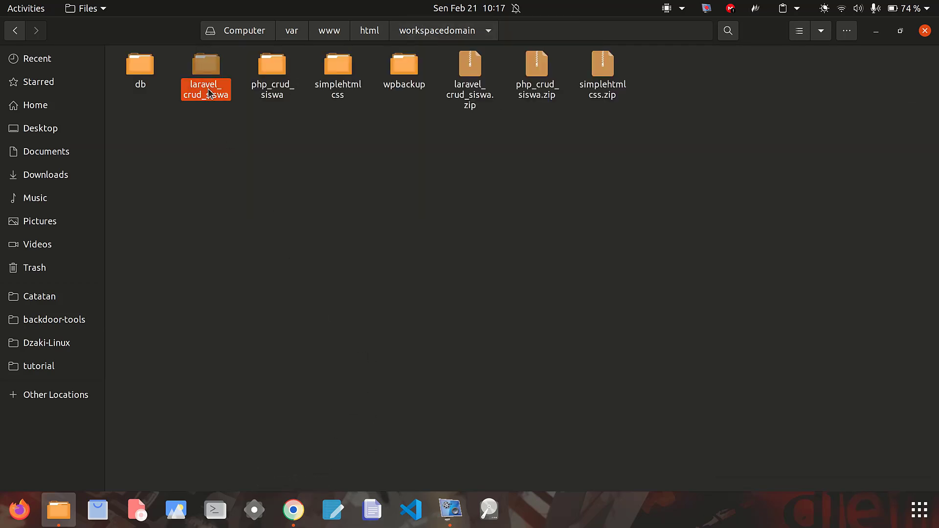
double_click(271, 68)
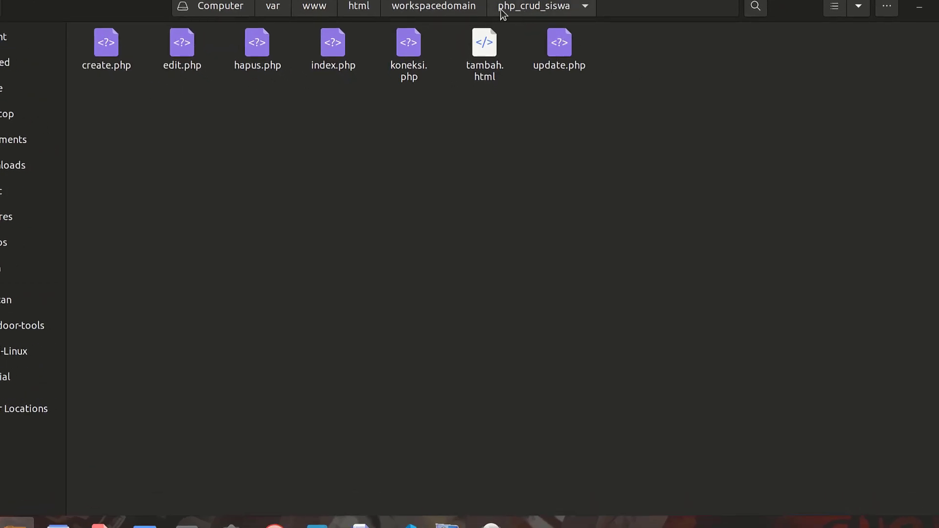
left_click(465, 6)
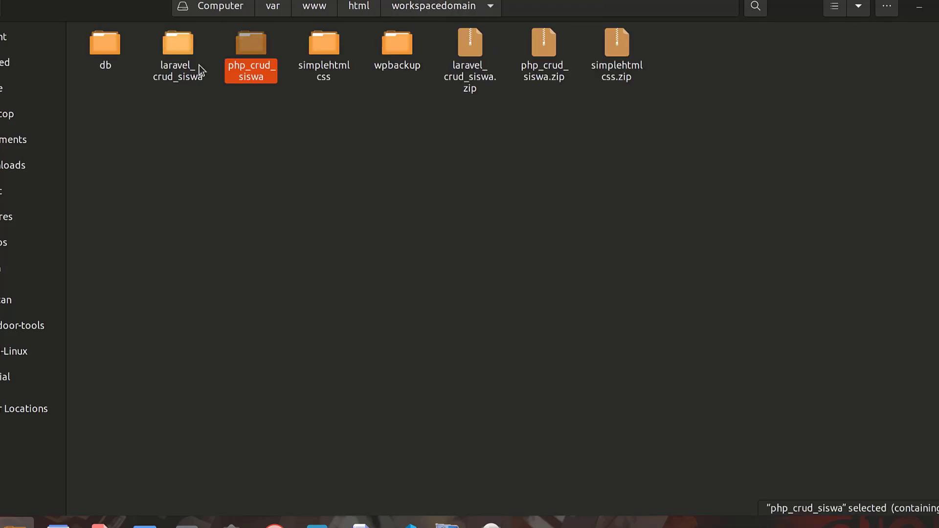
double_click(198, 67)
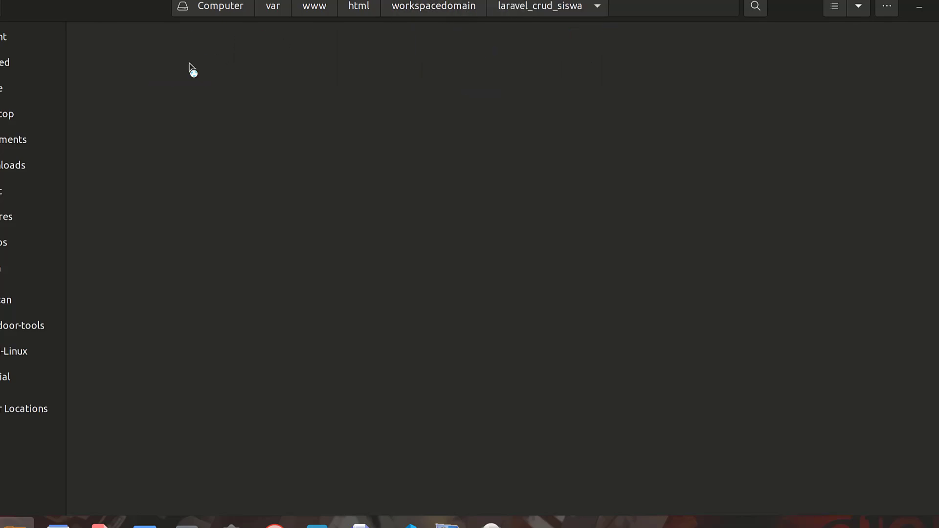
left_click(455, 7)
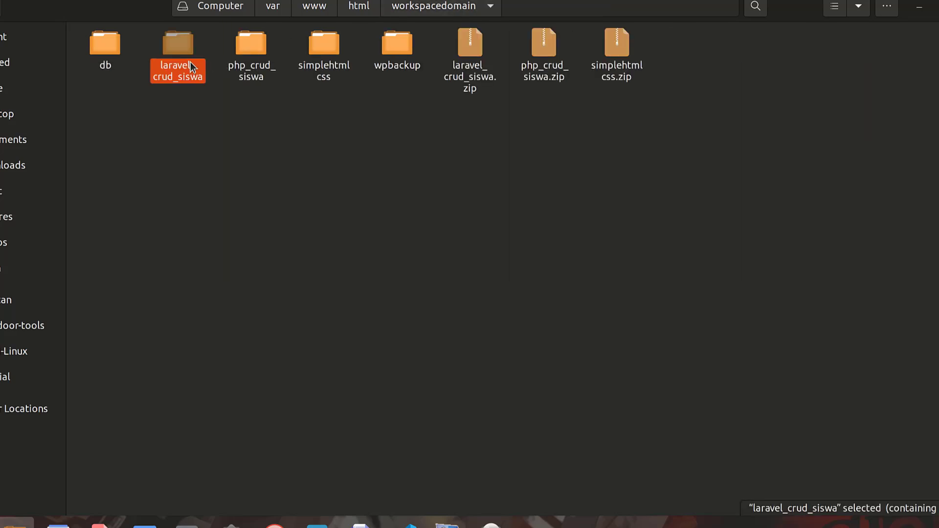
double_click(190, 62)
left_click(421, 7)
left_click(199, 153)
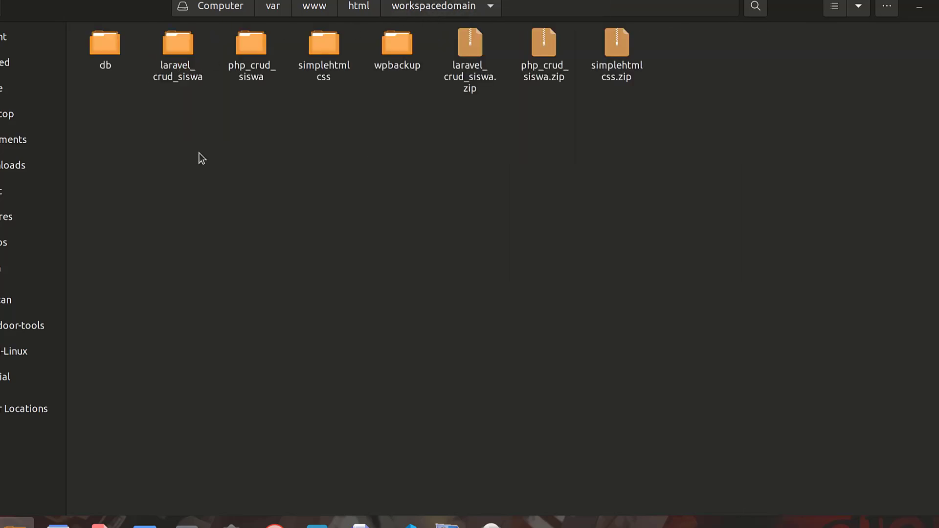
Check the laravel_crud_siswa folder's available actions and the existing laravel_crud_siswa.zip archive in workspacedomain.
left_click(184, 46)
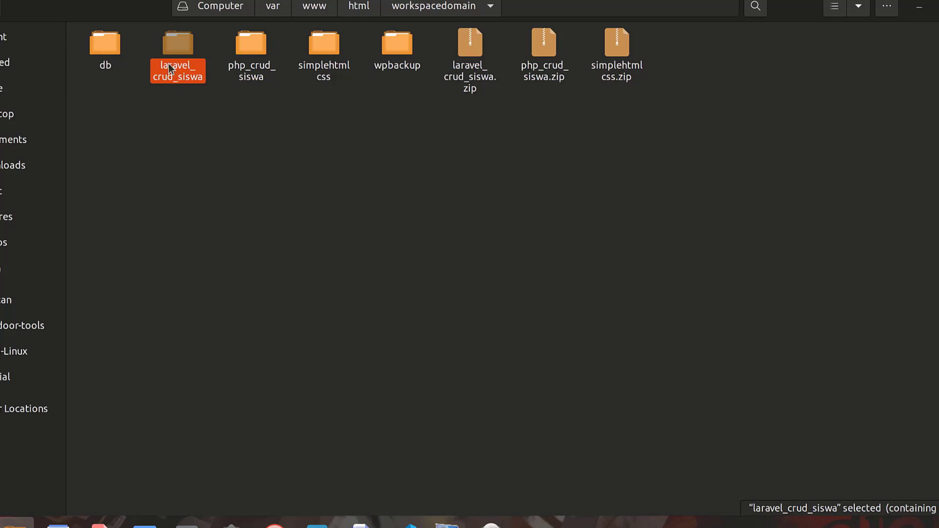
right_click(177, 64)
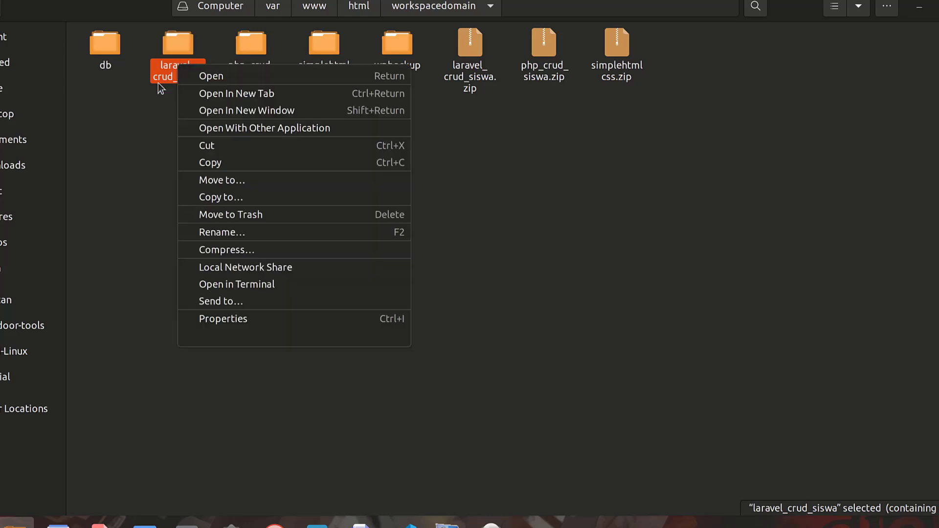
left_click(468, 69)
left_click(468, 69)
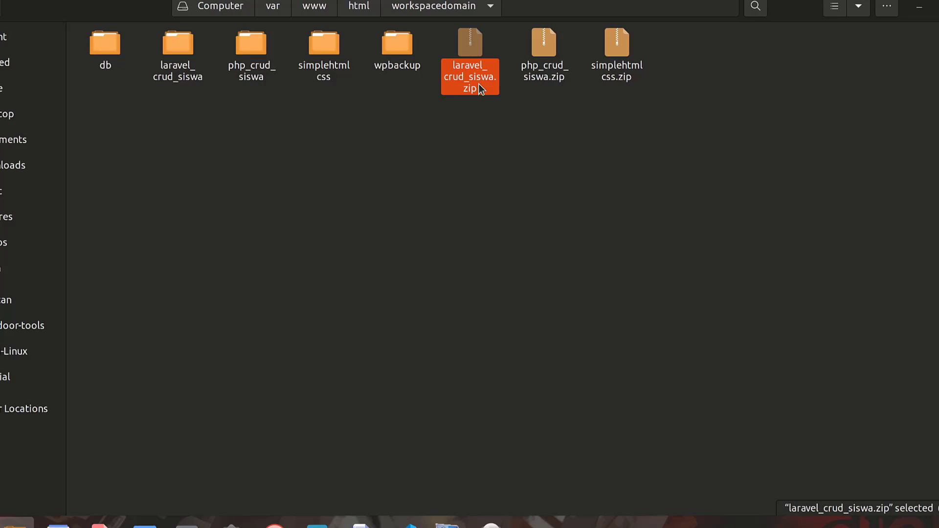
key("alt+Tab")
key("alt+Tab")
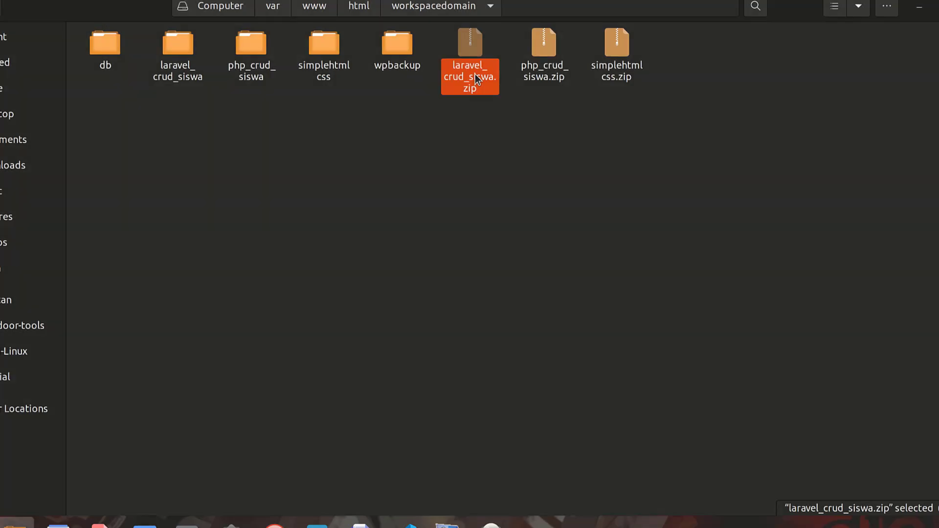
Rename the laravel_crud_siswa folder in workspacedomain as test_laravel.
left_click(194, 65)
right_click(194, 65)
left_click(249, 232)
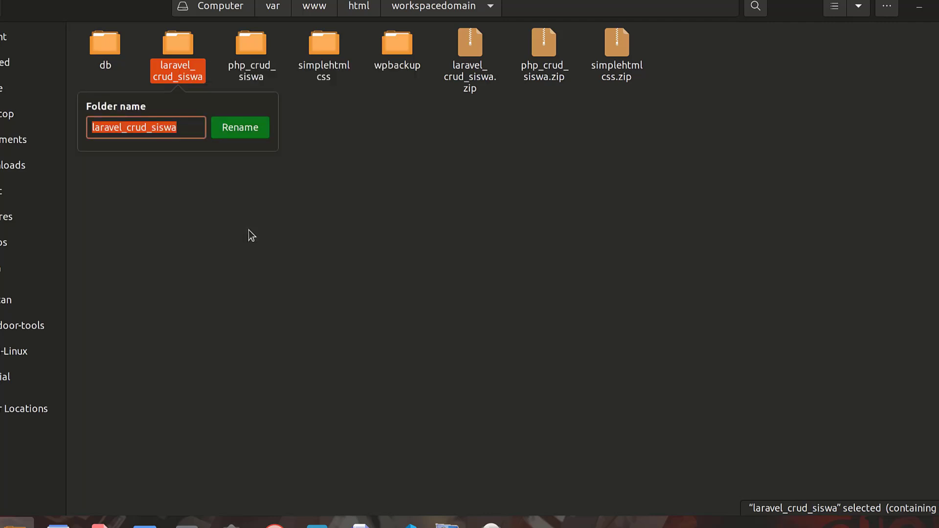
type("test")
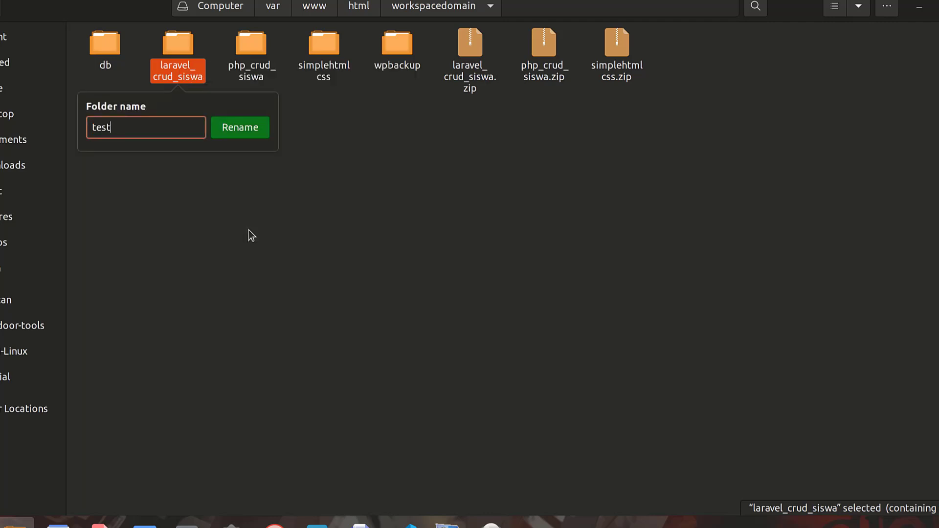
type("_laravel")
key("Return")
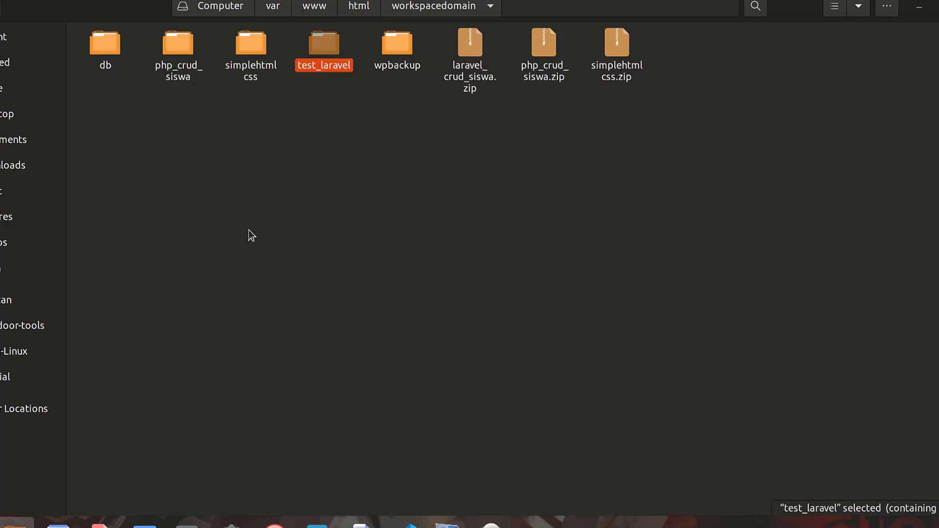
Compress the test_laravel folder into a .zip archive named test_laravel in workspacedomain.
left_click(309, 116)
left_click(323, 57)
right_click(322, 57)
left_click(383, 239)
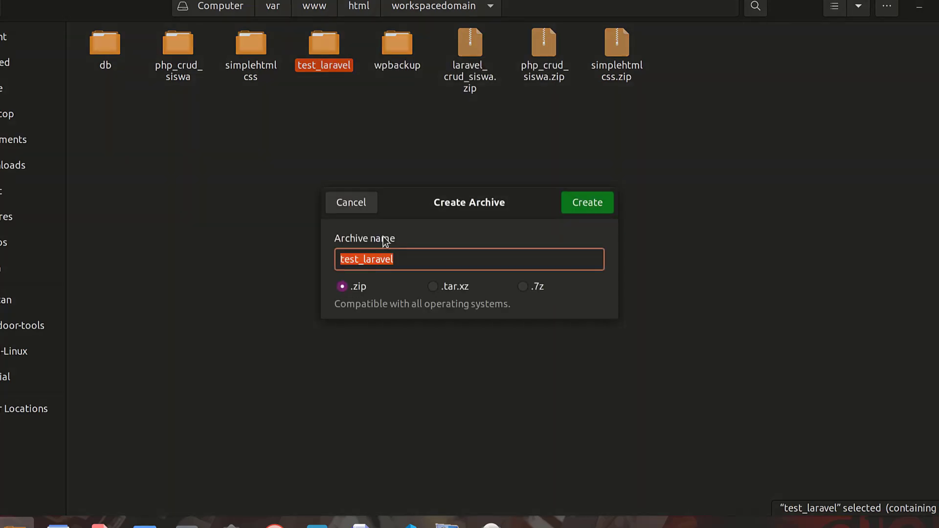
left_click(605, 203)
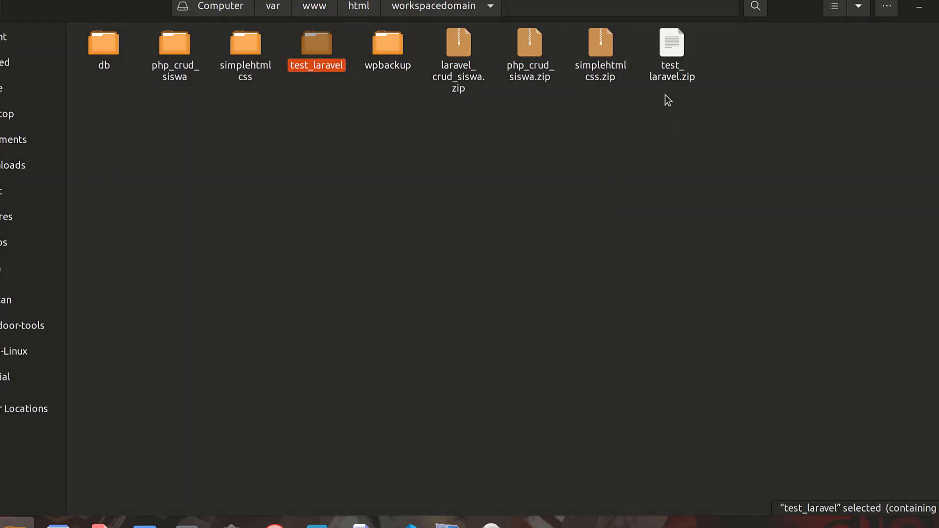
left_click(673, 71)
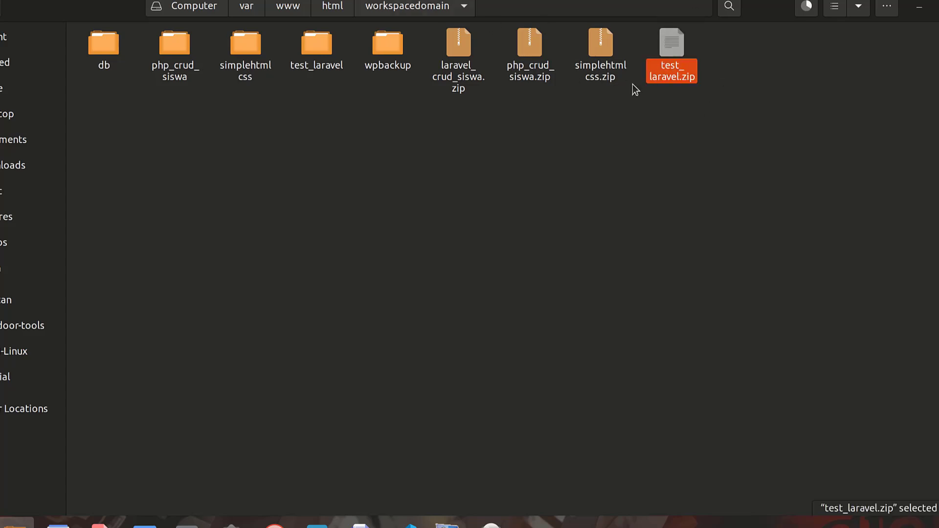
Switch to the browser's cPanel File Manager to view the public_html folders, checking back on the test_laravel.zip compression in Files.
left_click(274, 525)
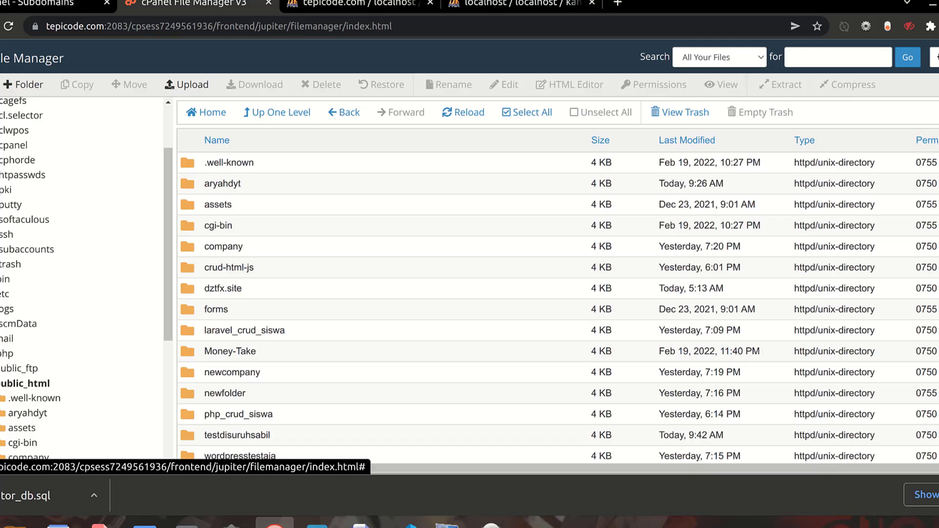
scroll(200, 198, "down", 1)
scroll(245, 236, "up", 1)
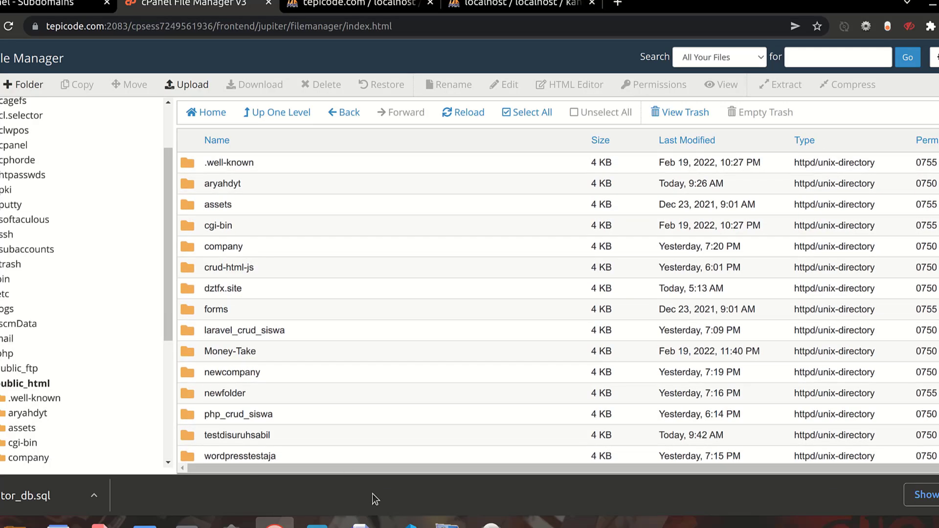
left_click(15, 525)
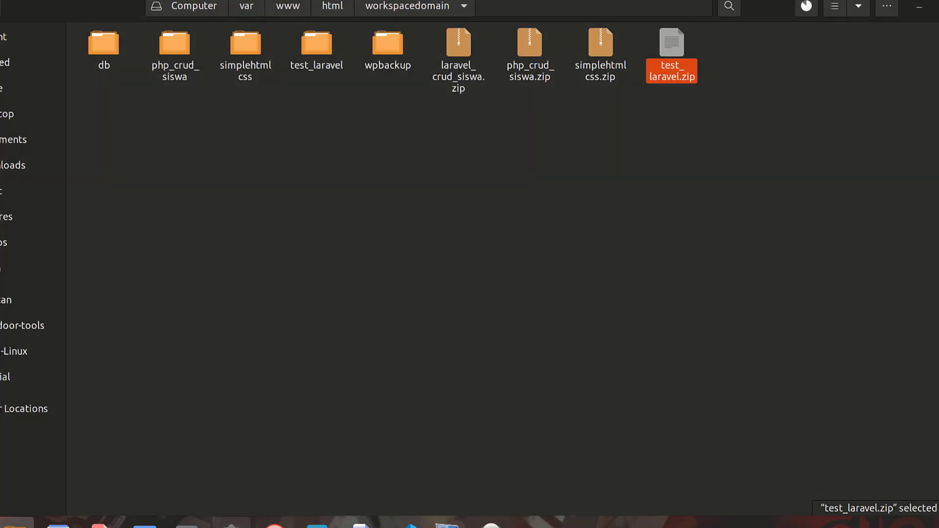
left_click(274, 525)
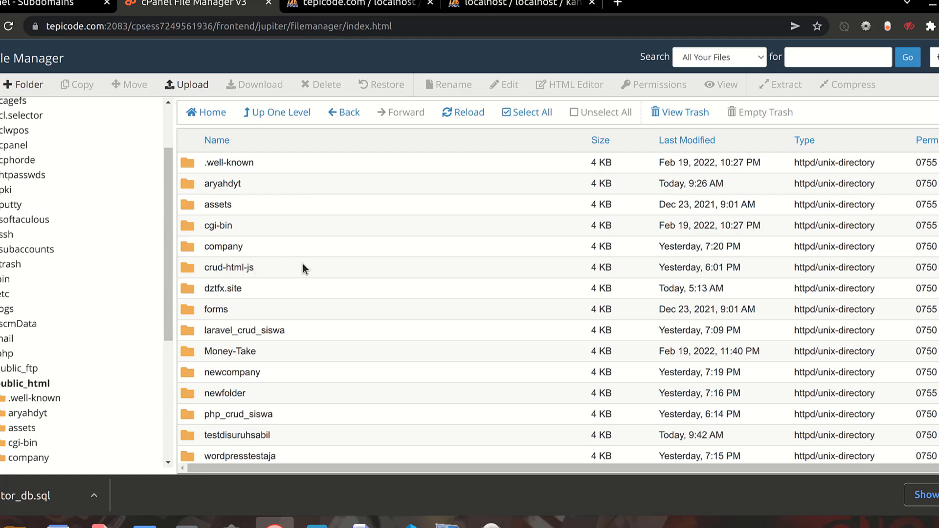
left_click(13, 86)
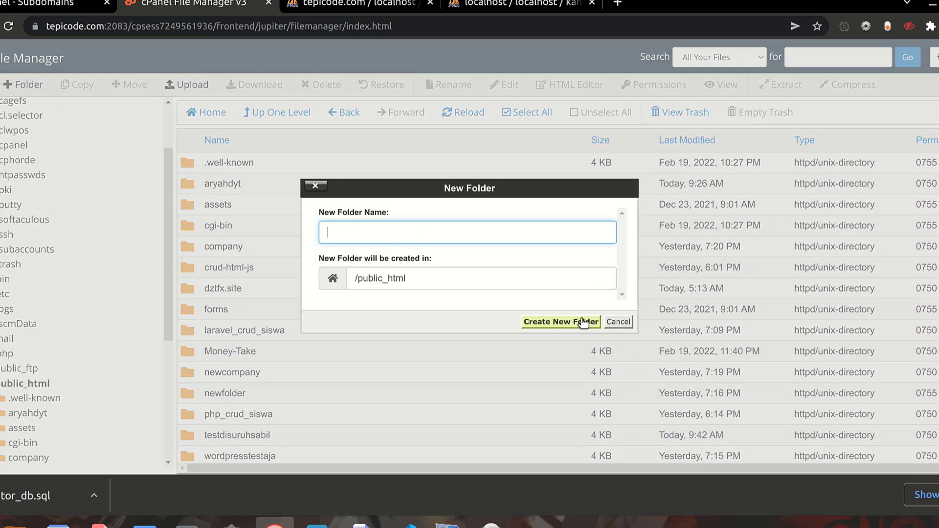
left_click(39, 6)
double_click(277, 271)
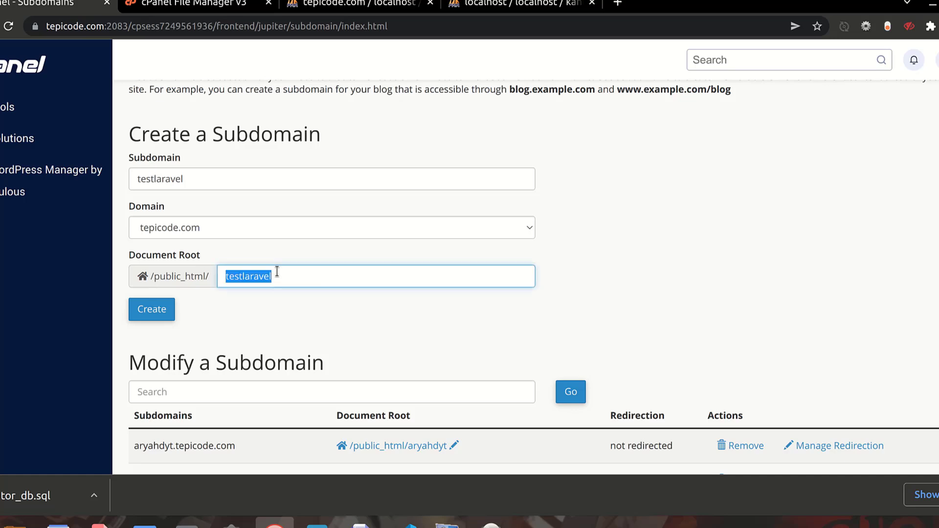
left_click(196, 9)
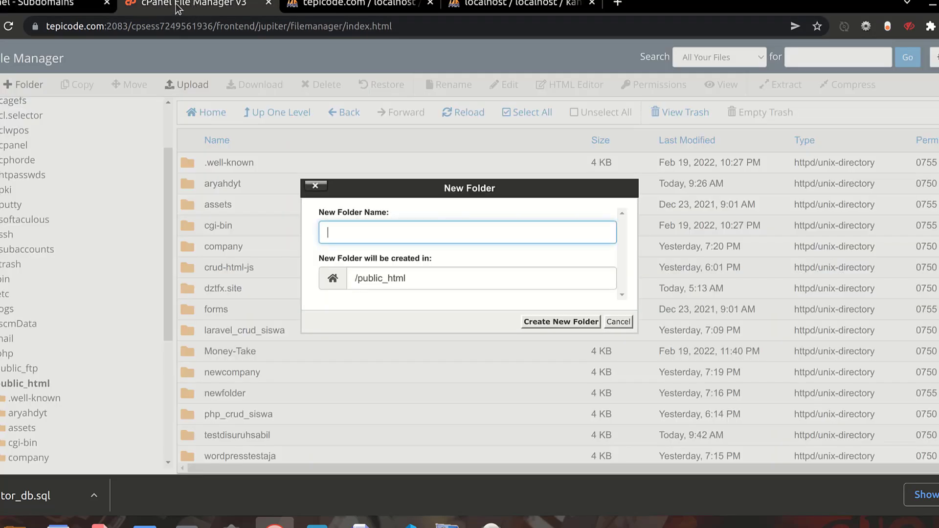
left_click(28, 3)
left_click(190, 5)
left_click(618, 322)
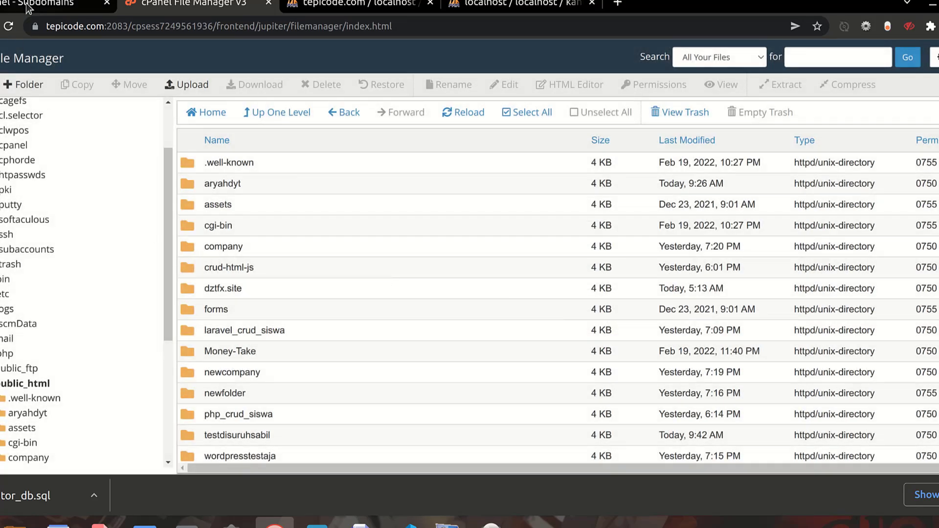
Review the Document Root entry in the Create a Subdomain form and return to File Manager.
key("ctrl+shift+Tab")
left_click_drag(340, 282, 214, 280)
left_click(214, 281)
left_click_drag(288, 276, 206, 278)
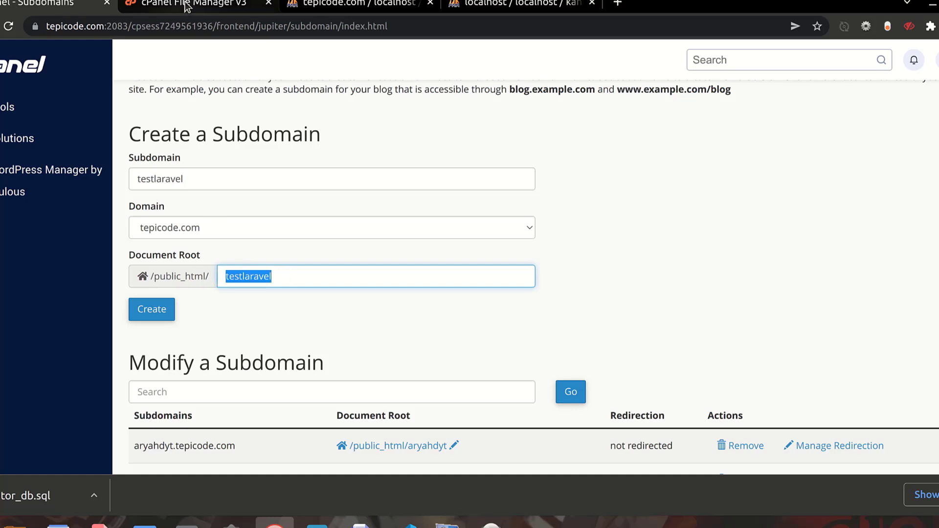
scroll(234, 139, "down", 2)
scroll(325, 340, "up", 3)
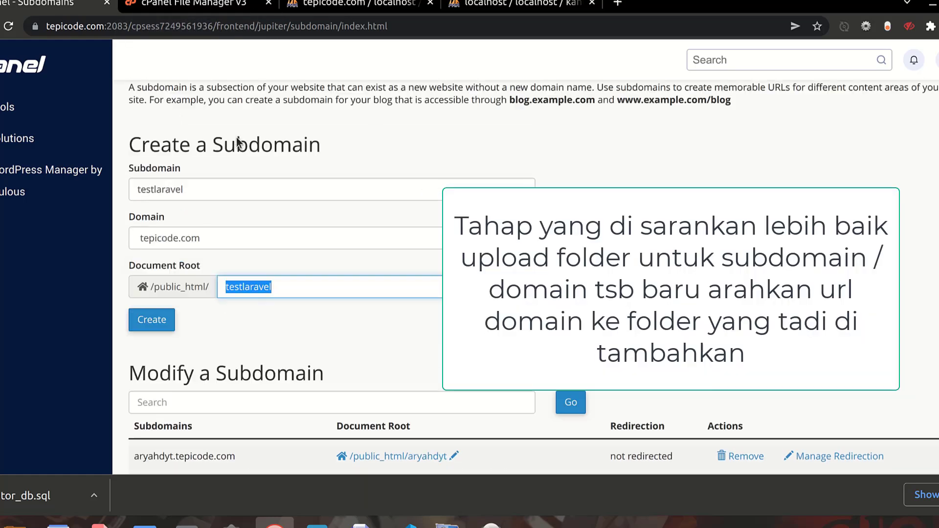
left_click(338, 338)
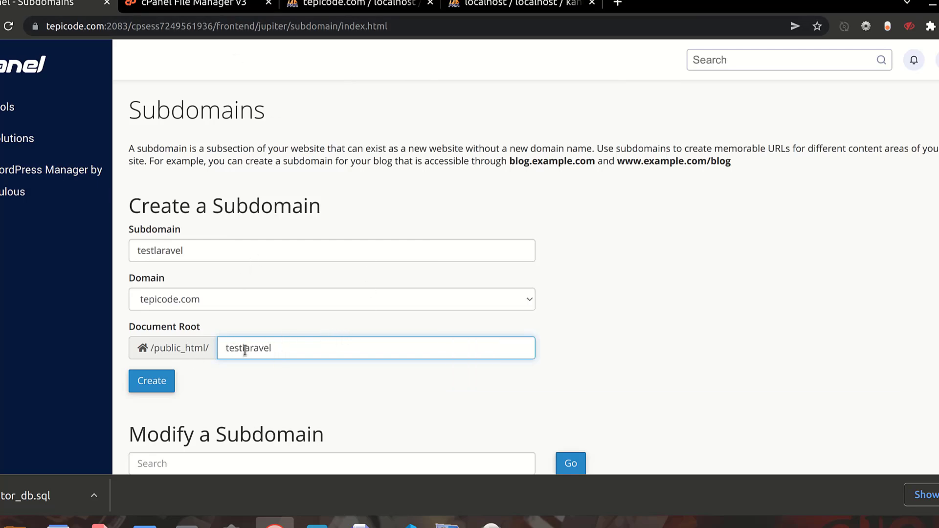
left_click_drag(305, 350, 198, 344)
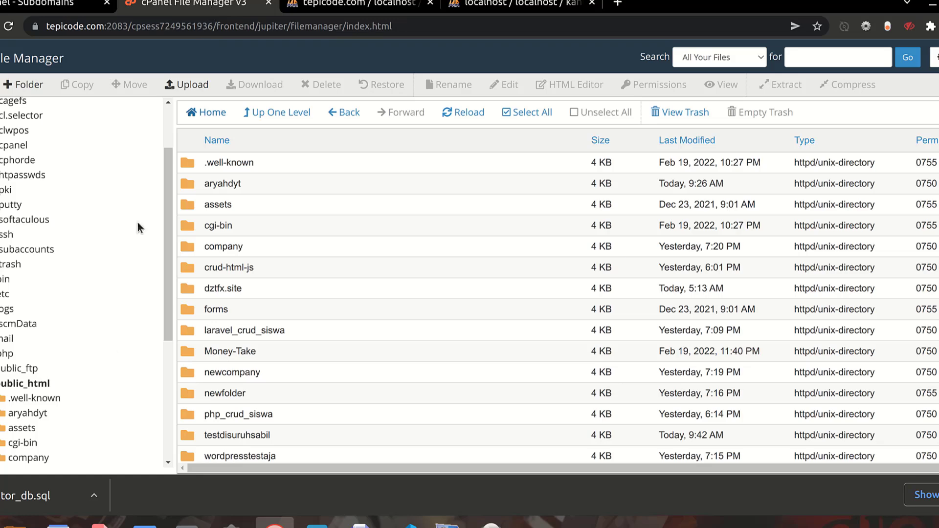
Upload test_laravel.zip from the local workspacedomain folder to public_html, return to File Manager and locate the archive.
left_click(193, 93)
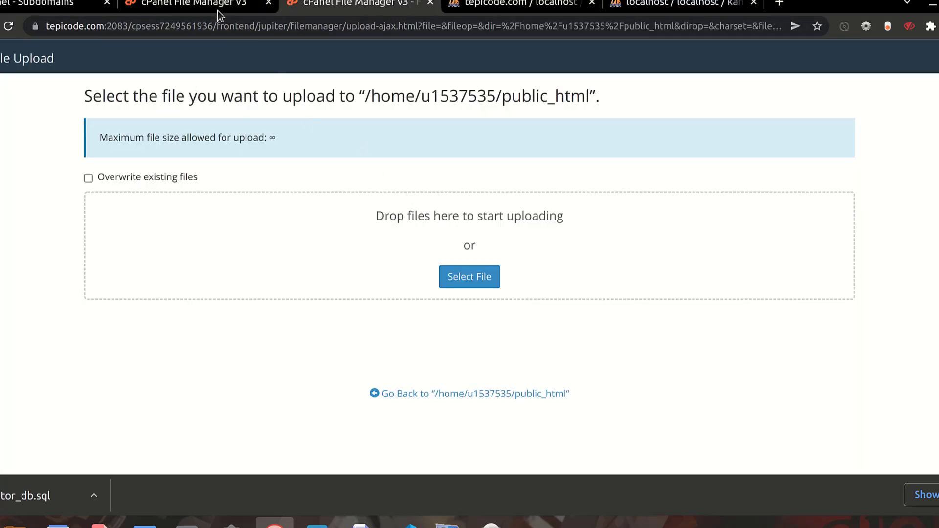
left_click(218, 10)
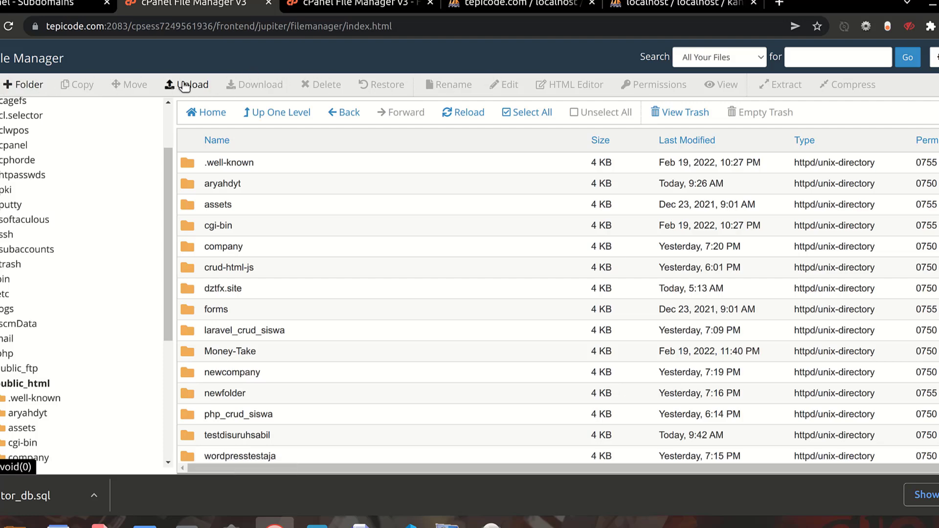
left_click(184, 86)
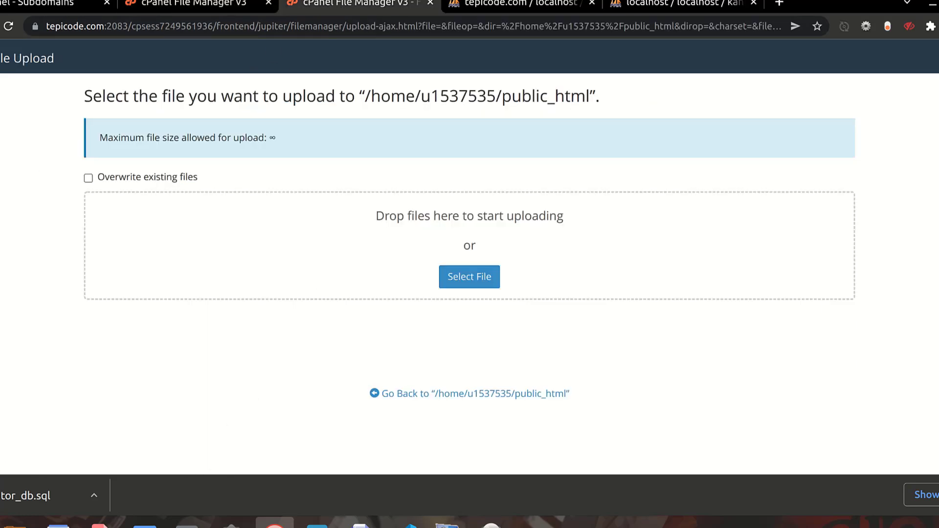
left_click(15, 523)
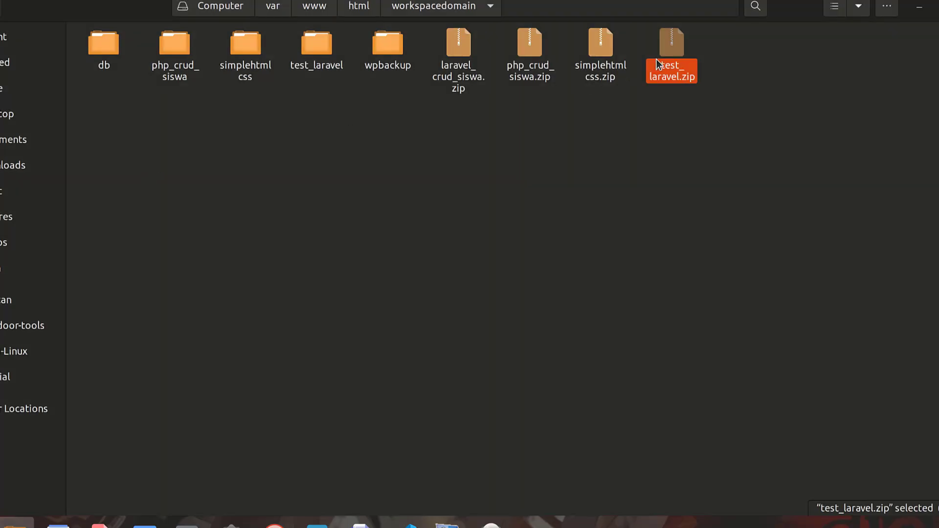
left_click_drag(656, 59, 483, 232)
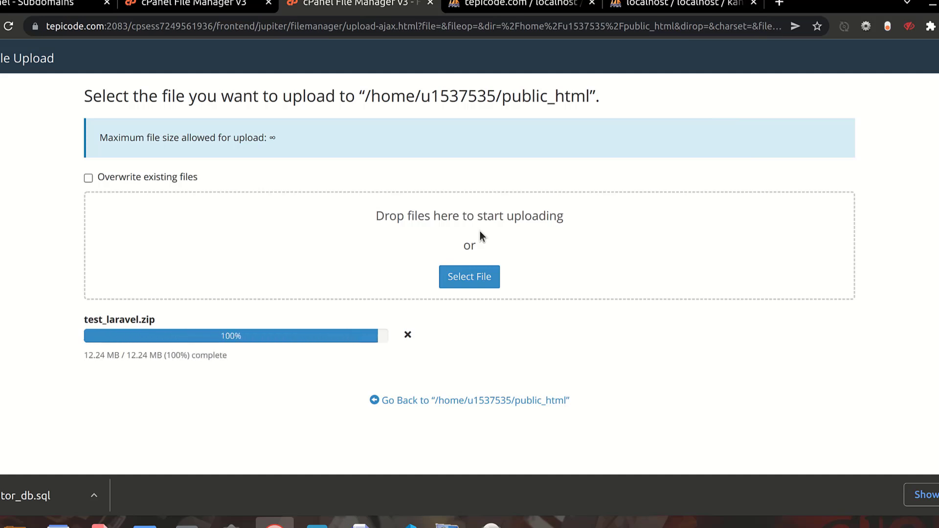
left_click(454, 400)
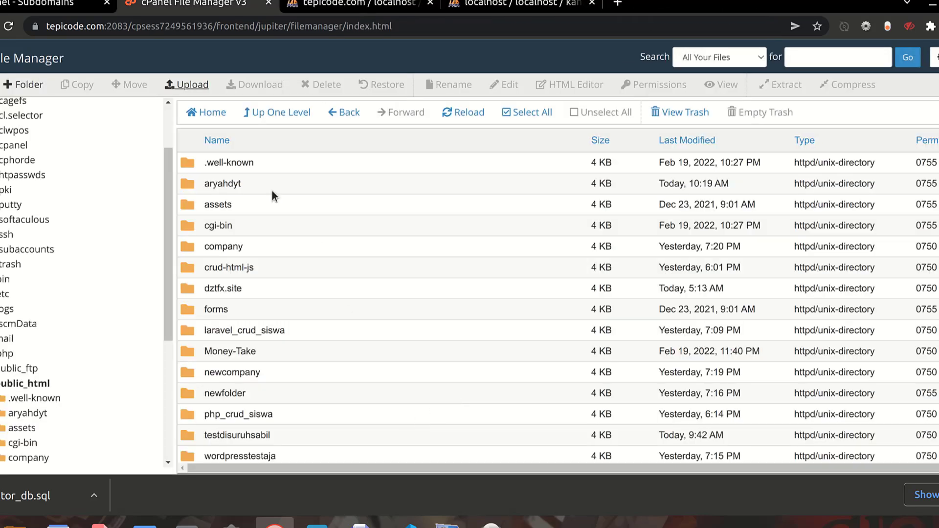
scroll(277, 354, "down", 3)
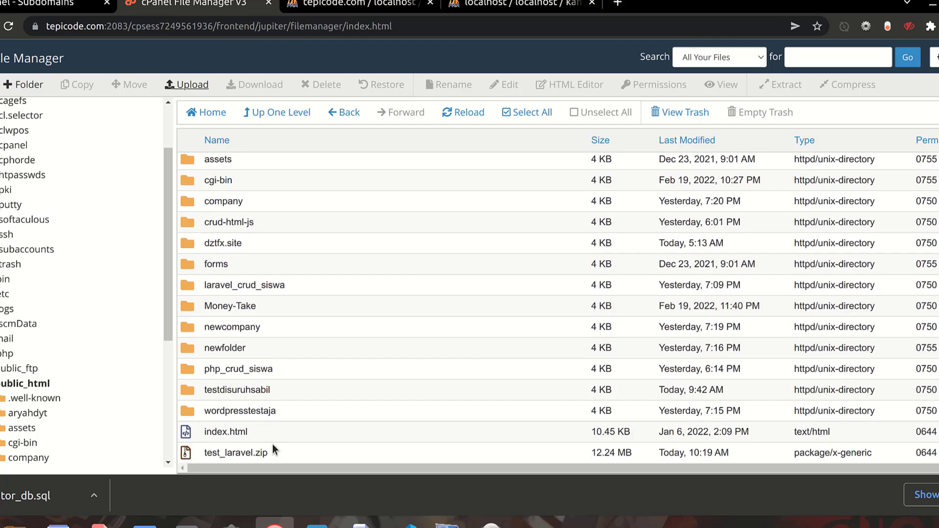
Examine the archive path and the /public_html destination in the Extract dialog for test_laravel.zip, and leave without extracting.
left_click(289, 453)
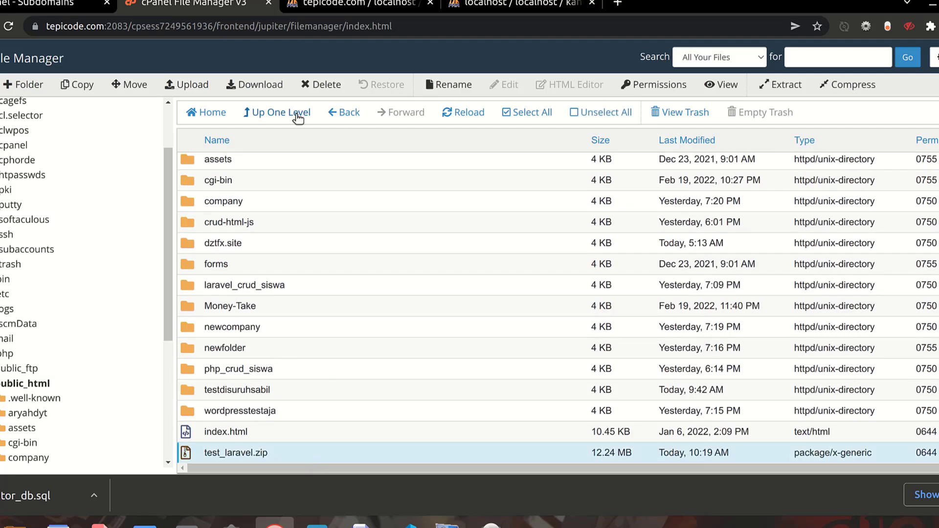
right_click(297, 448)
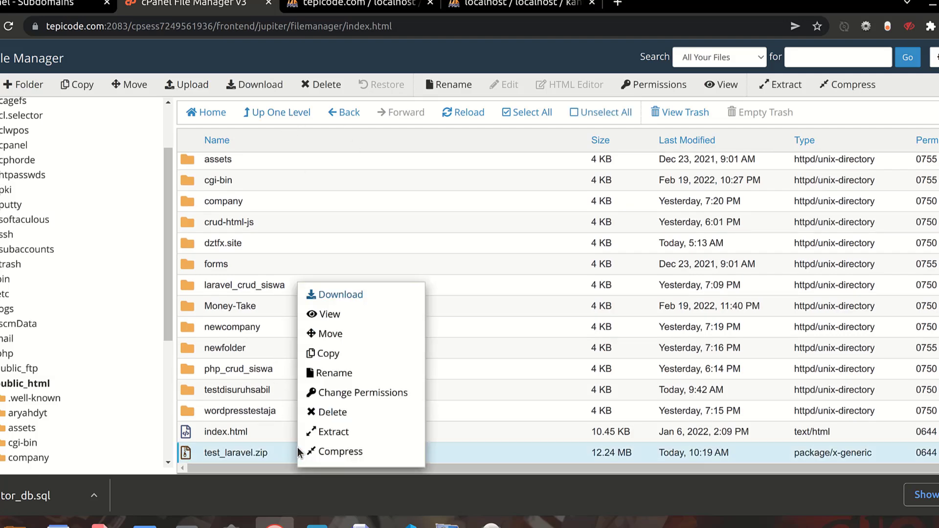
left_click(334, 431)
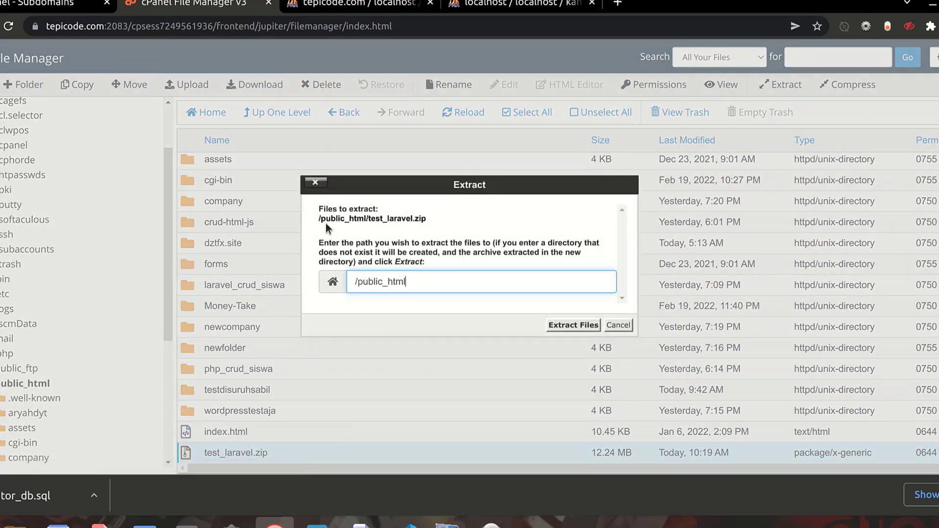
left_click_drag(319, 222, 435, 220)
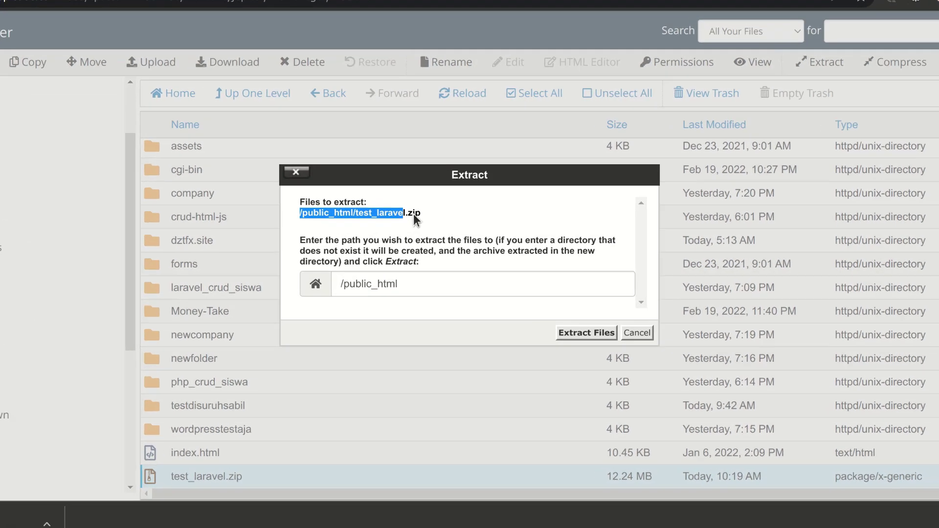
left_click(401, 177)
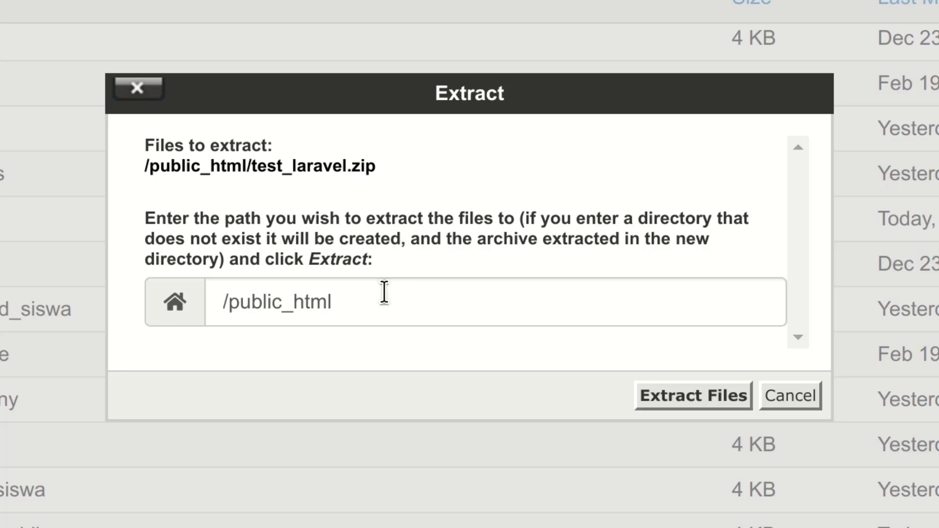
left_click(370, 294)
left_click_drag(362, 297, 222, 300)
left_click(414, 302)
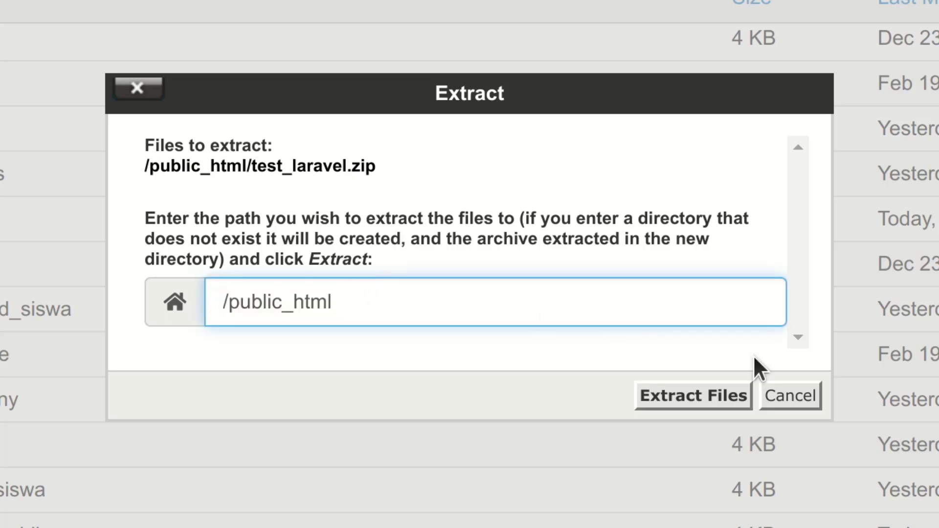
left_click(786, 400)
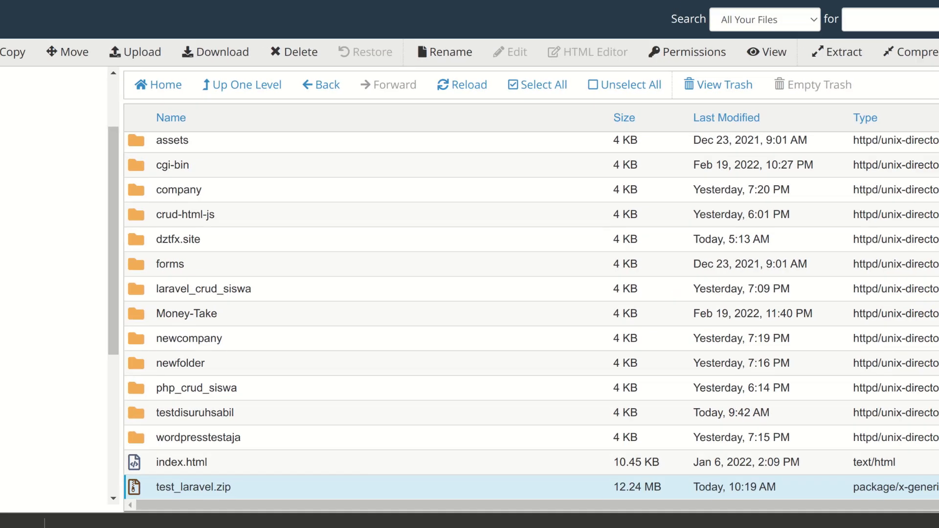
Inspect the contents of the local test_laravel.zip in workspacedomain and compare with the uploaded archive in cPanel File Manager.
left_click(59, 510)
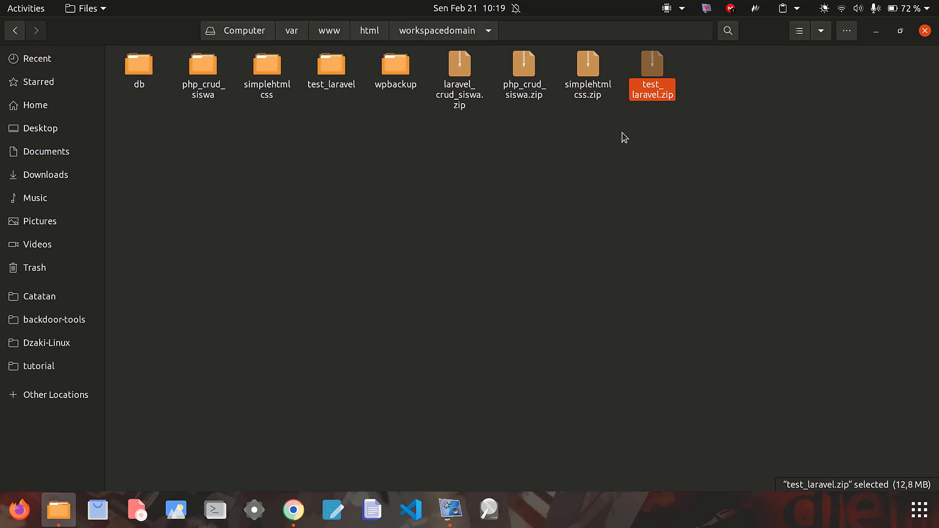
double_click(648, 79)
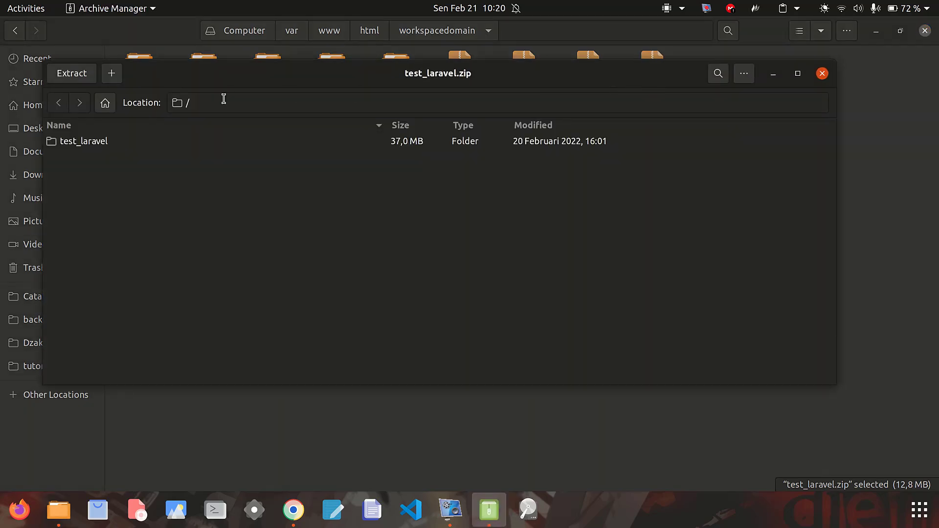
left_click(142, 143)
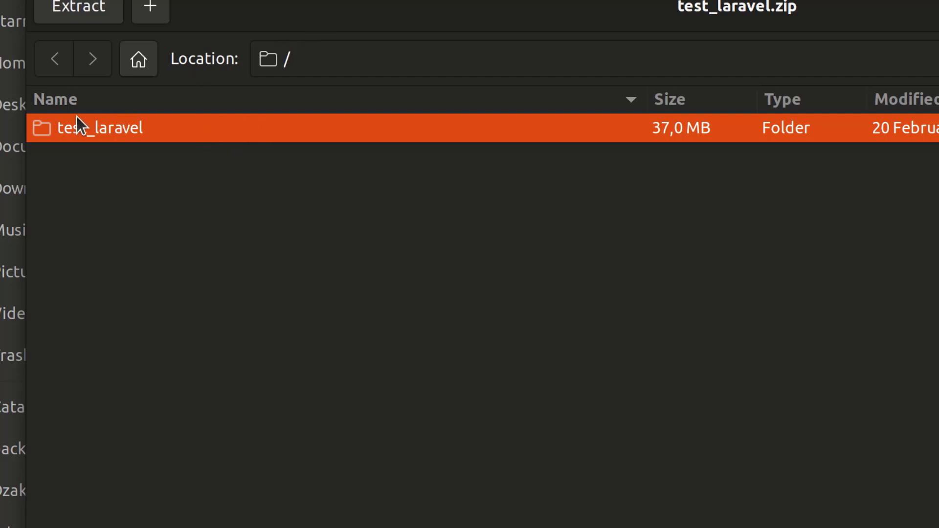
left_click(296, 514)
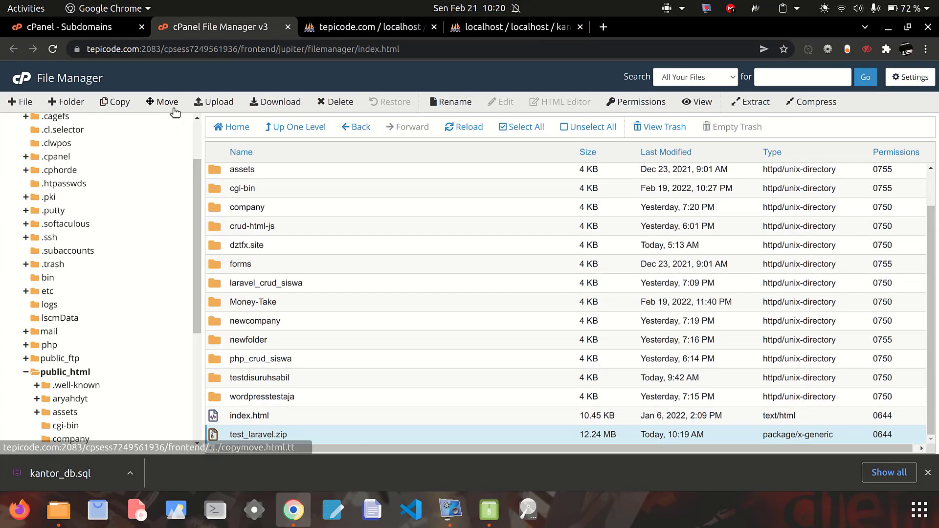
scroll(217, 229, "up", 2)
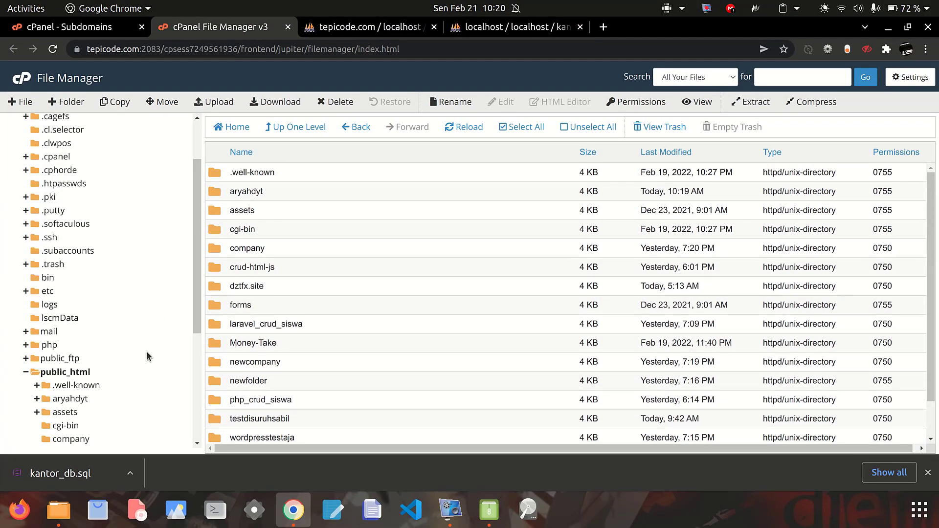
scroll(268, 337, "down", 2)
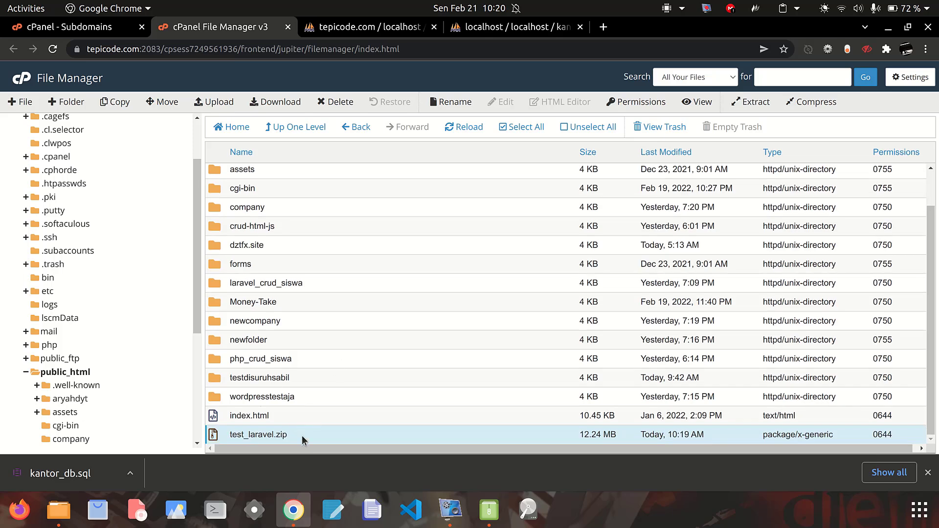
left_click(298, 518)
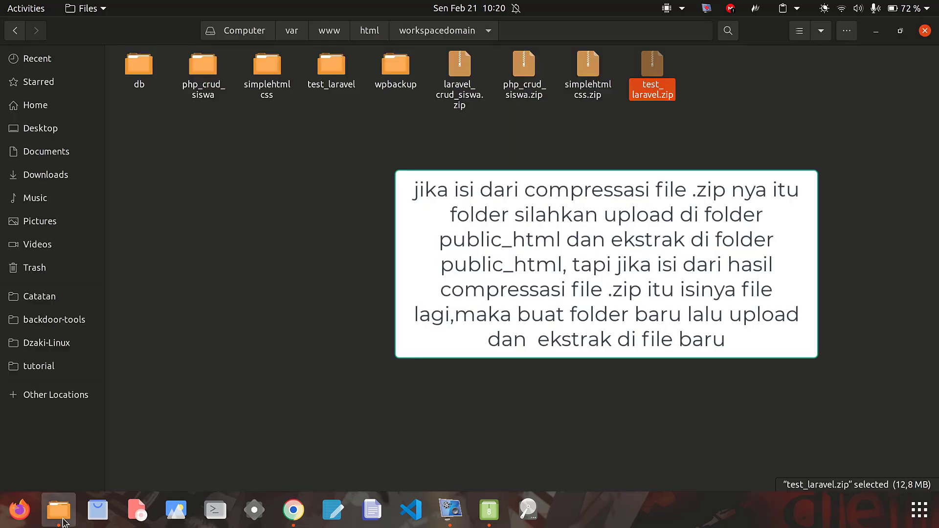
left_click(296, 511)
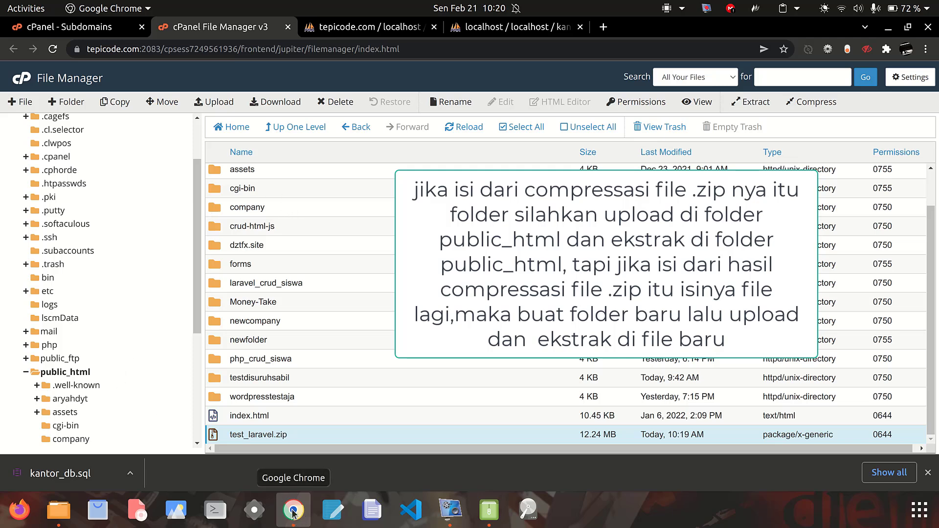
Switch to the local Files window and create a new folder named php inside workspacedomain.
left_click(58, 511)
left_click(363, 34)
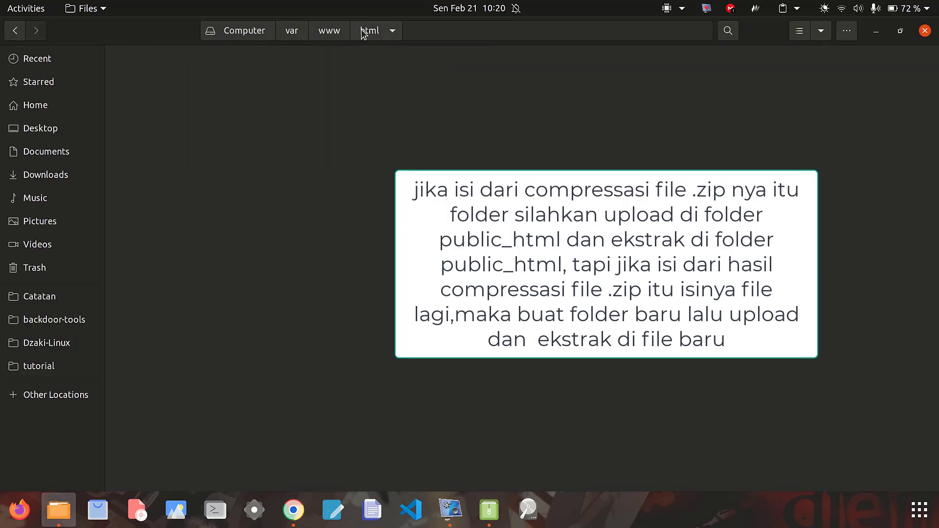
double_click(255, 131)
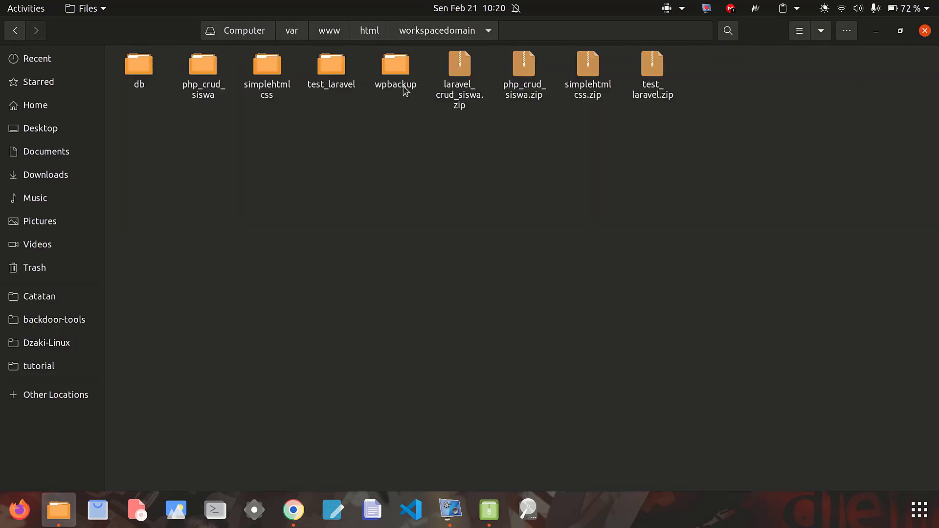
right_click(330, 181)
left_click(357, 191)
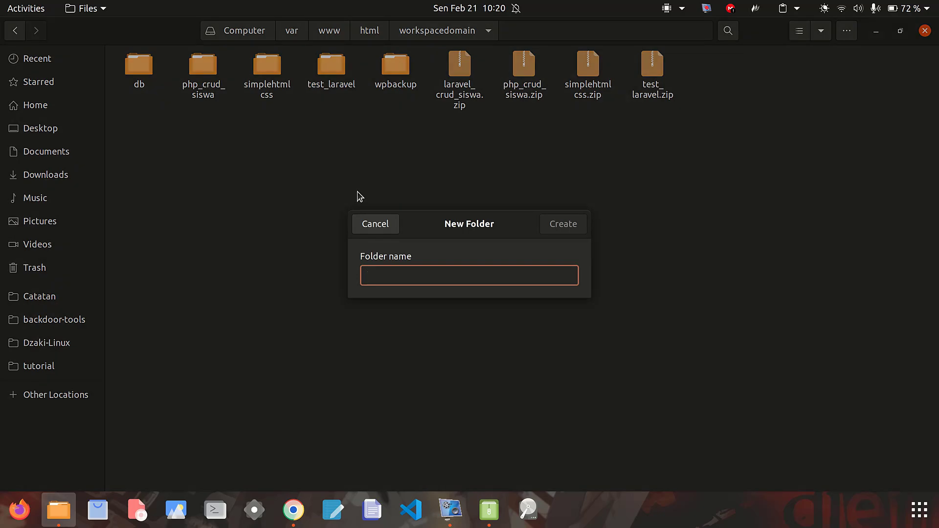
type("php")
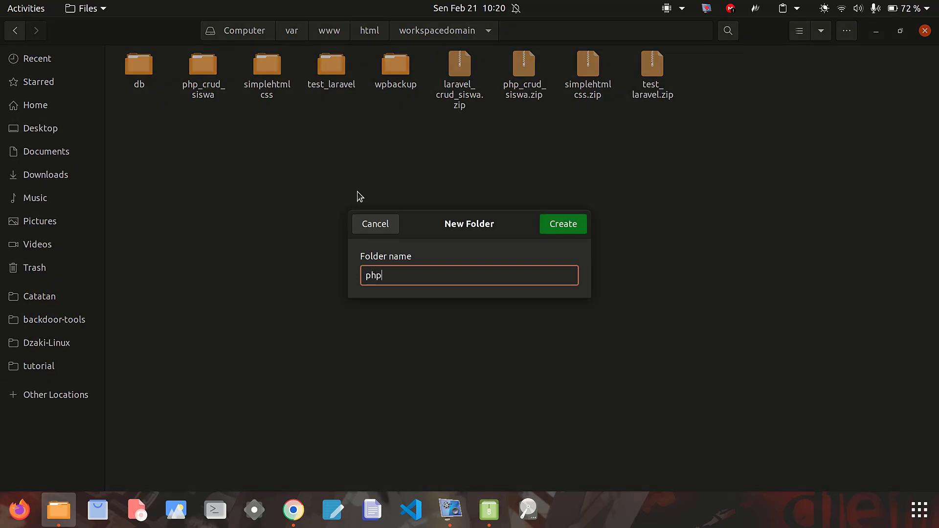
key("Return")
Open the php folder in a terminal and create an empty index.php with the touch command.
double_click(201, 66)
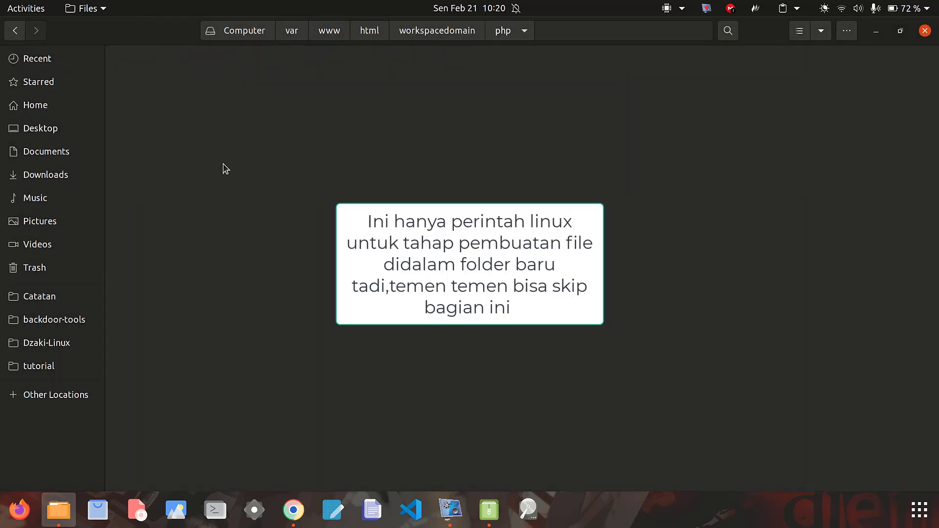
right_click(239, 202)
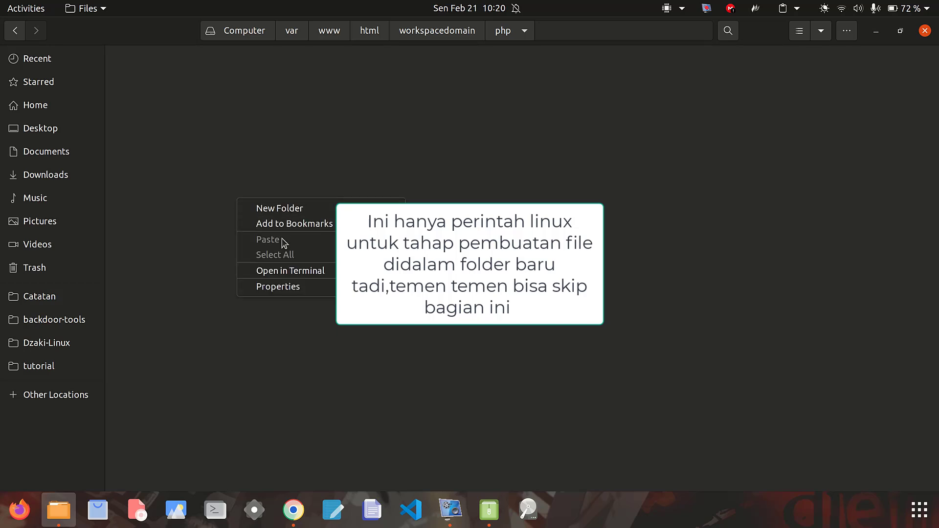
left_click(281, 268)
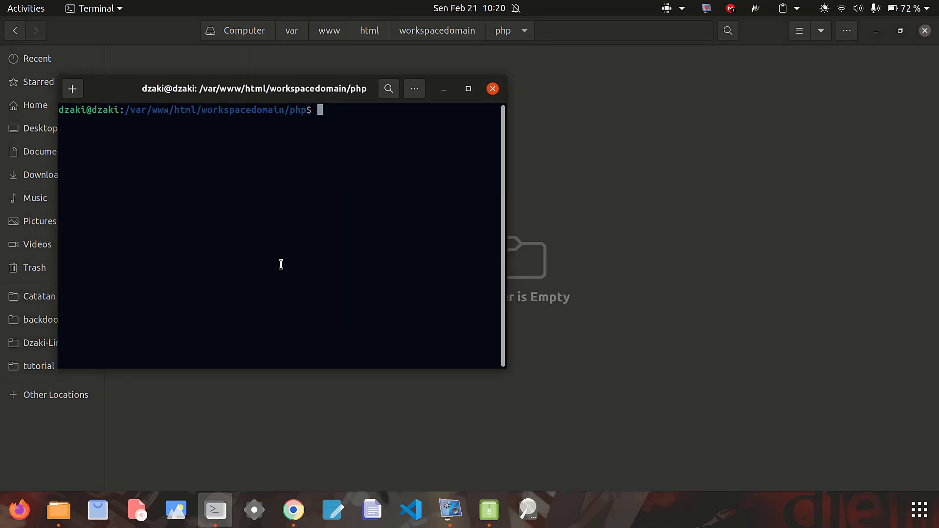
type("touch index.php")
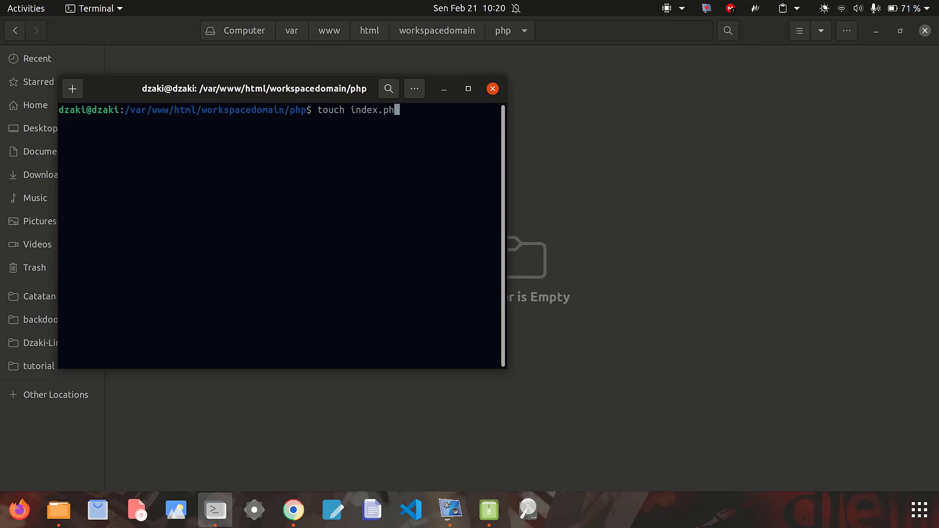
key("Return")
Run "touch index2.php && test.php" in the terminal and check the php folder's files.
key("Up")
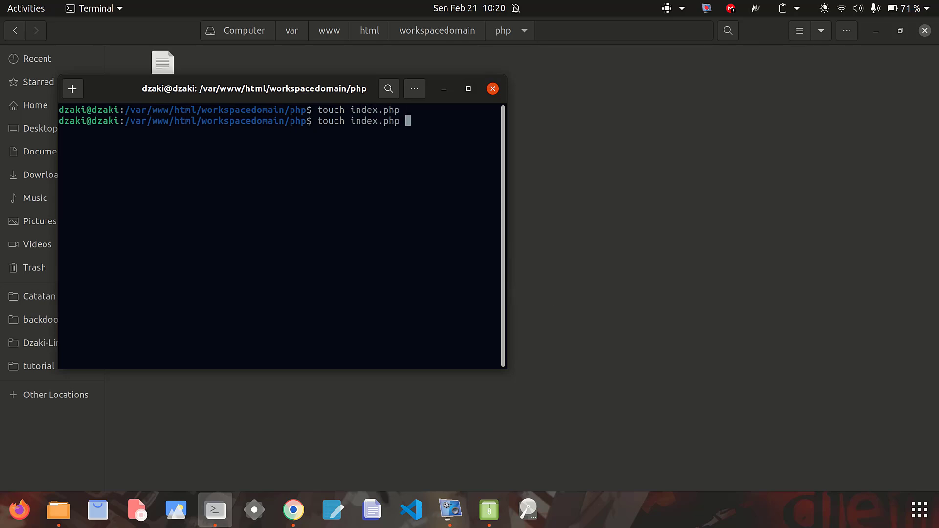
key("Left")
type("2.php && test.ph")
key("Return")
key("alt+Tab")
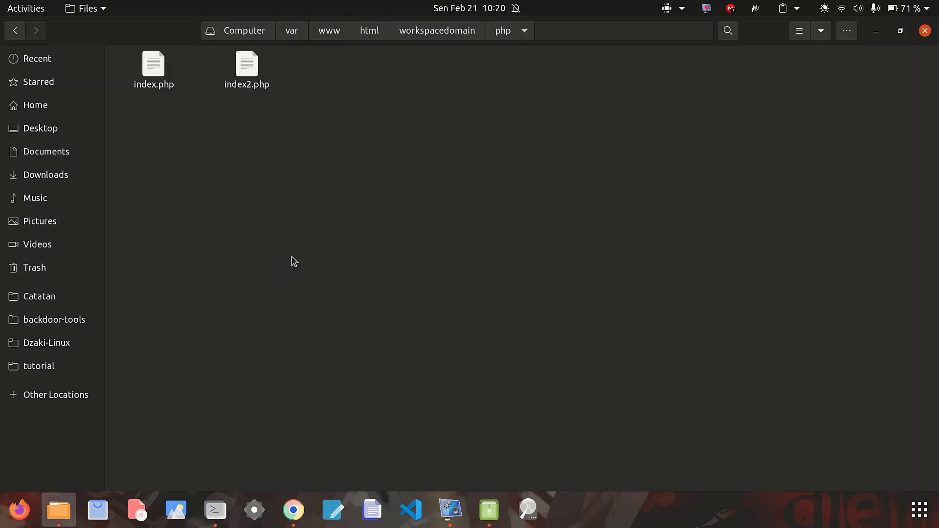
key("alt+Tab")
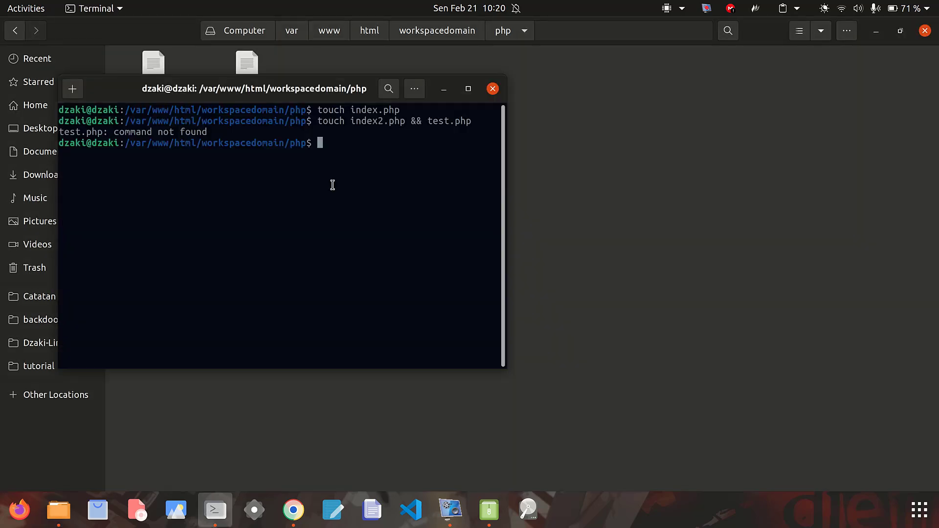
Create index3.php and test.php by running "touch index3.php && touch test.php", and minimize the terminal.
key("Up")
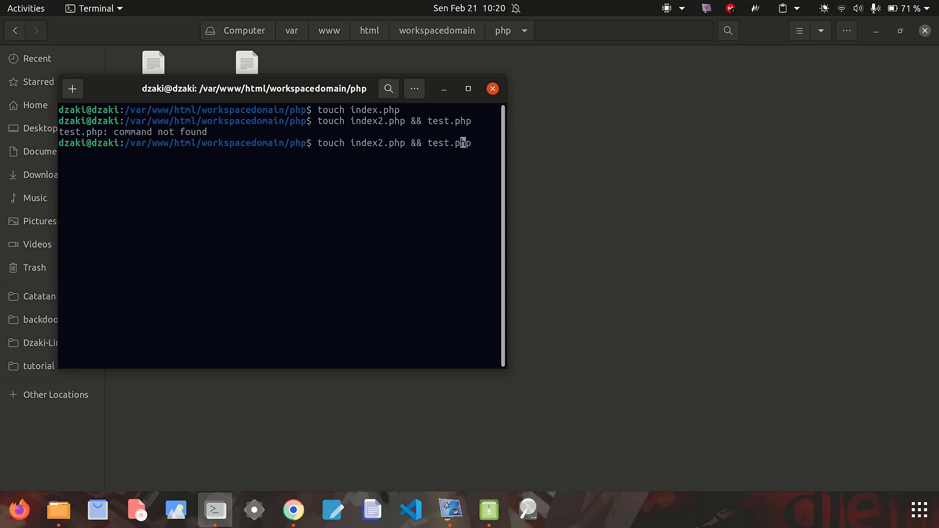
key("Left")
key("Left")
key("Left")
key("Left")
key("Left")
key("Left")
key("Left")
key("Left")
key("Left")
key("Left")
key("Left")
key("Left")
key("Left")
key("Left")
key("BackSpace")
type("3touch")
left_click(618, 220)
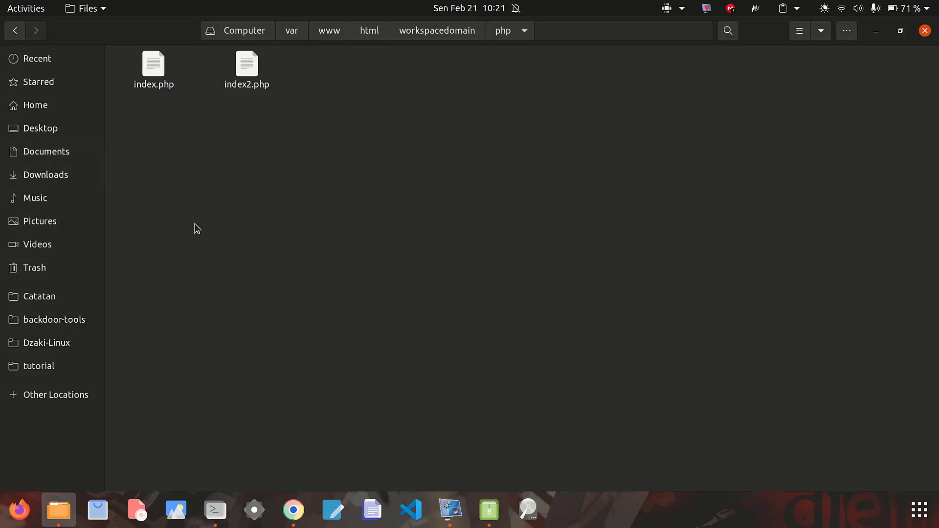
key("alt+Tab")
key("Return")
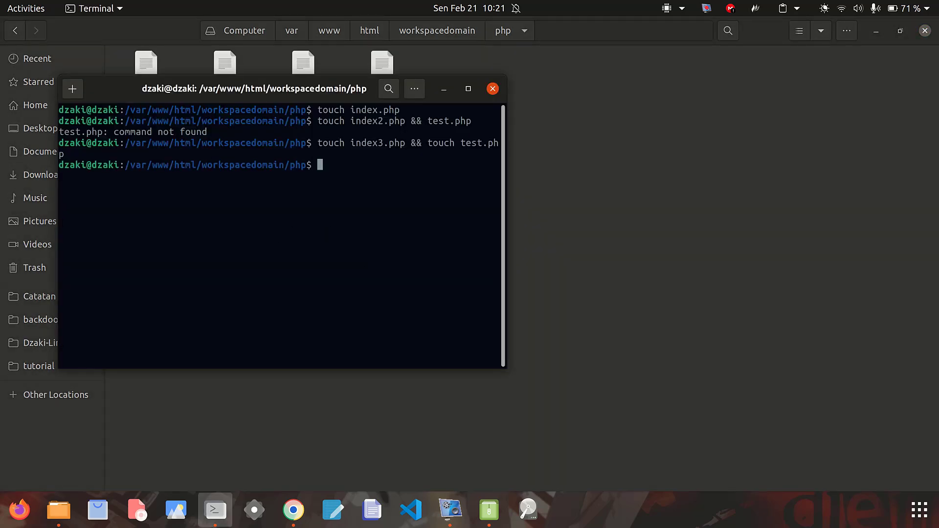
left_click(444, 89)
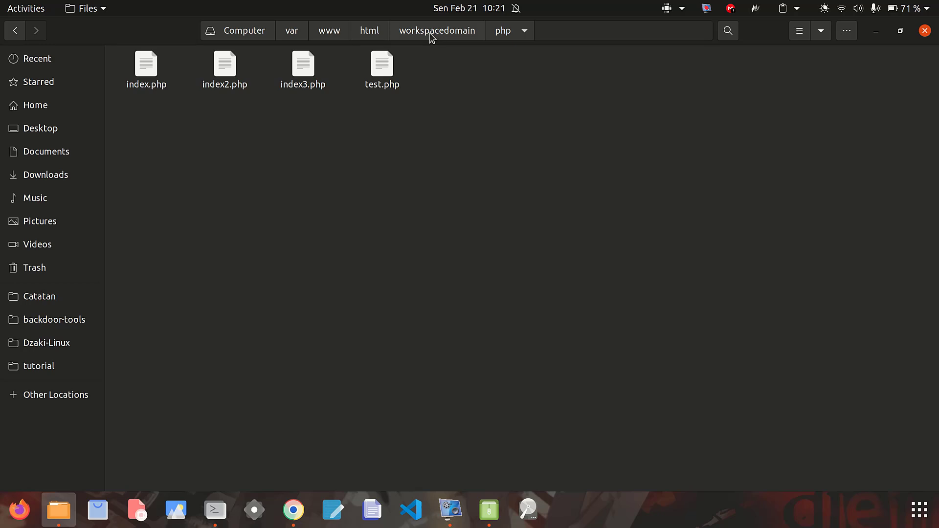
left_click(417, 35)
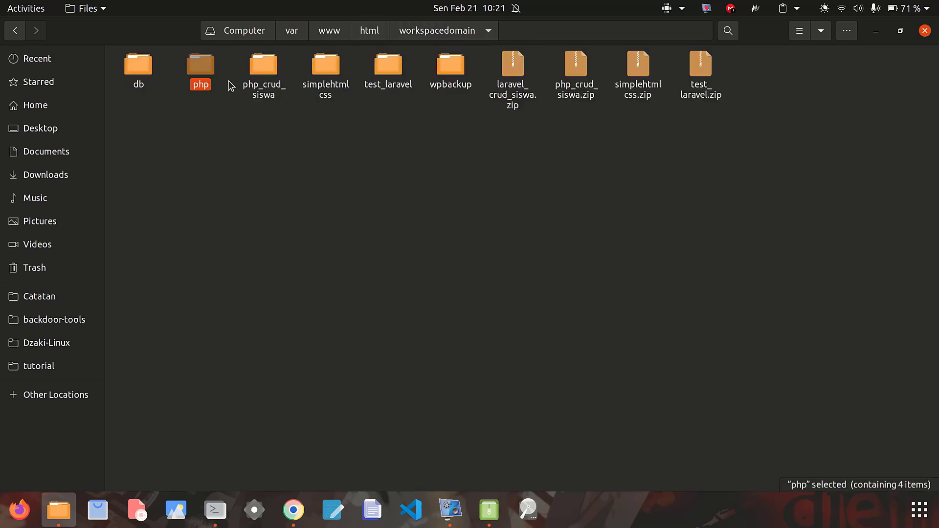
double_click(264, 69)
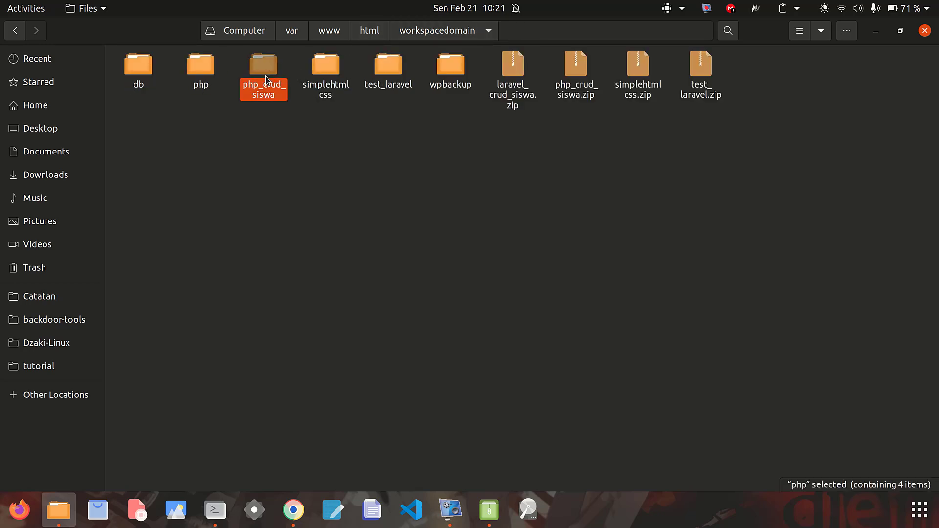
left_click(397, 35)
double_click(204, 78)
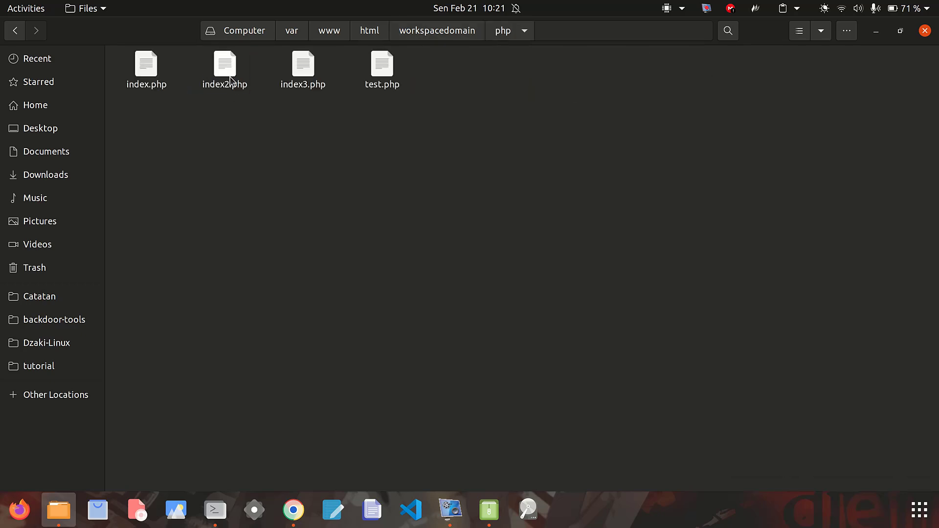
Compress index.php, index2.php, index3.php and test.php in the php folder into a zip archive named test.
left_click(229, 78)
key("Left")
left_click(379, 73, "shift")
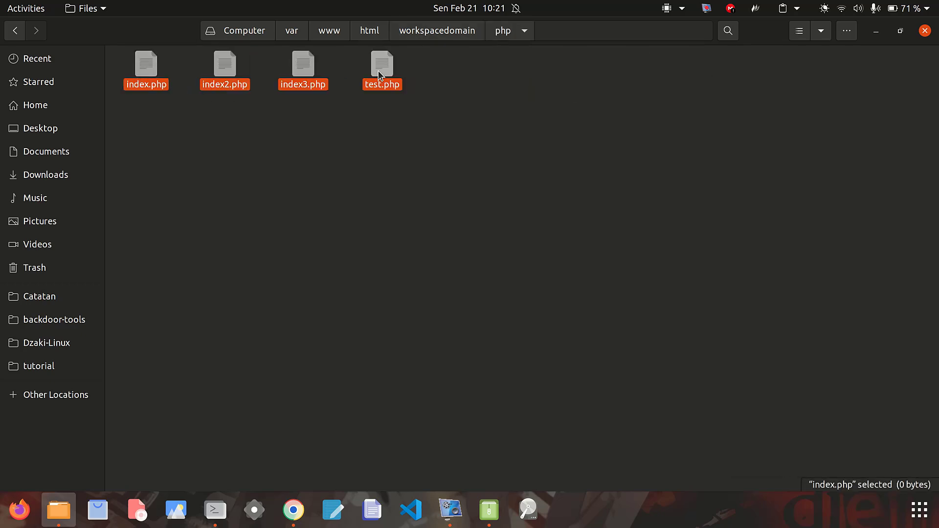
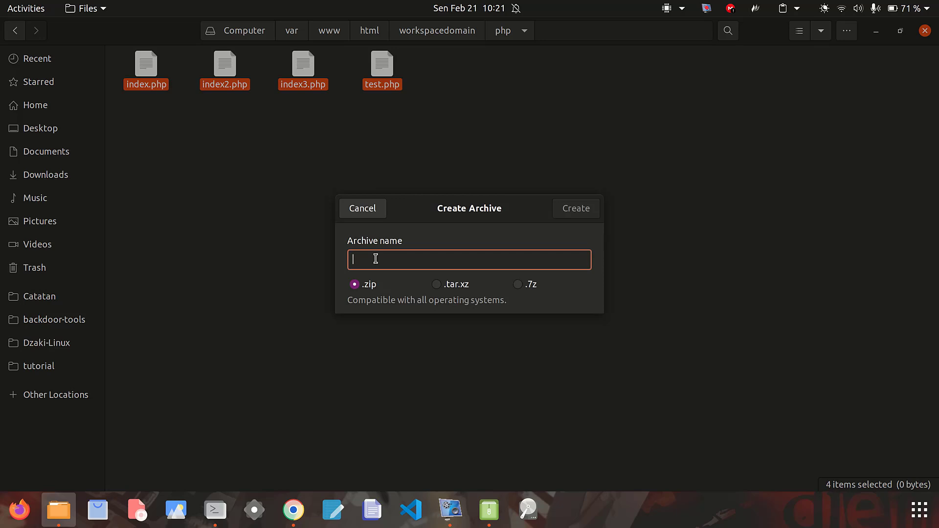
type("test")
key("Return")
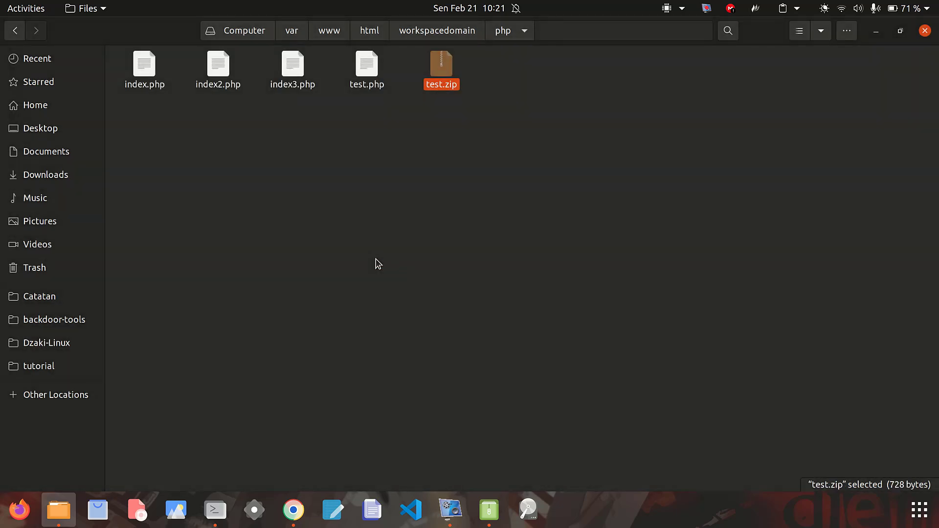
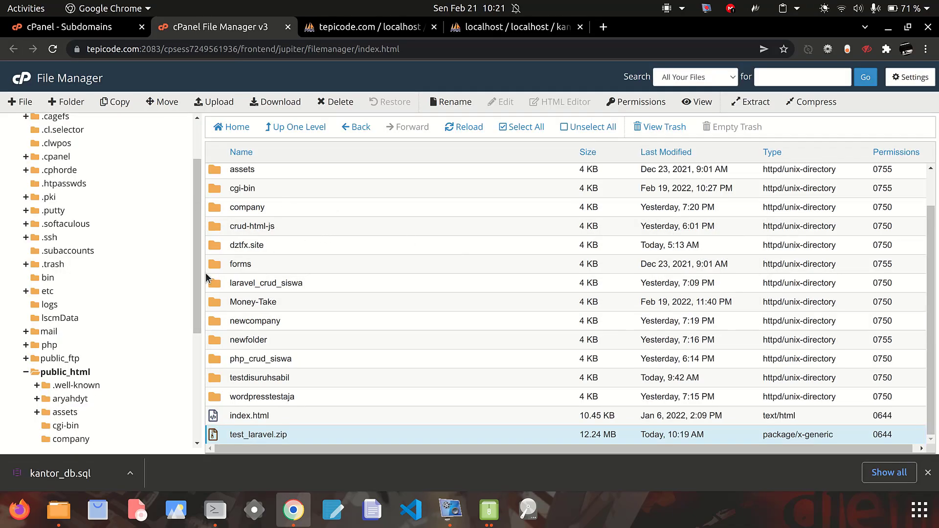
Create a folder named php_apps in public_html in the cPanel File Manager and open it.
left_click(67, 102)
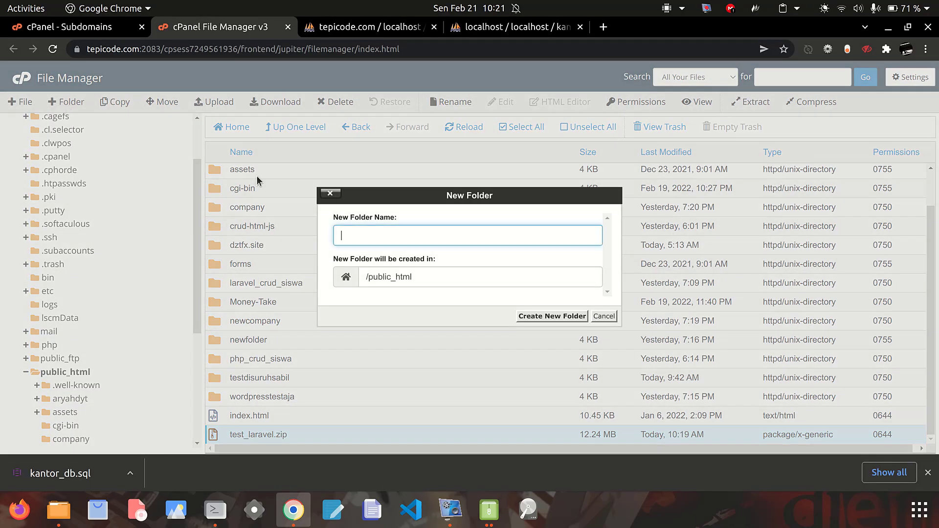
left_click(355, 234)
type("php_apps")
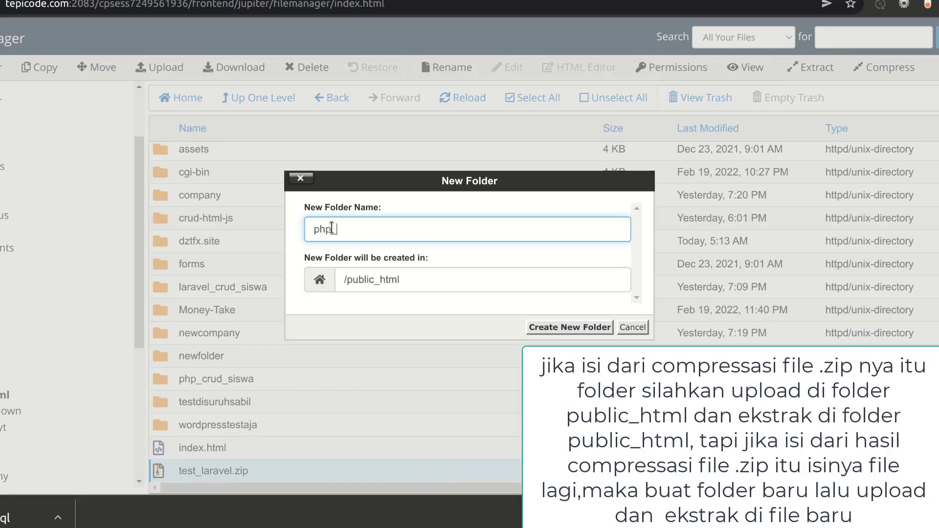
key("Return")
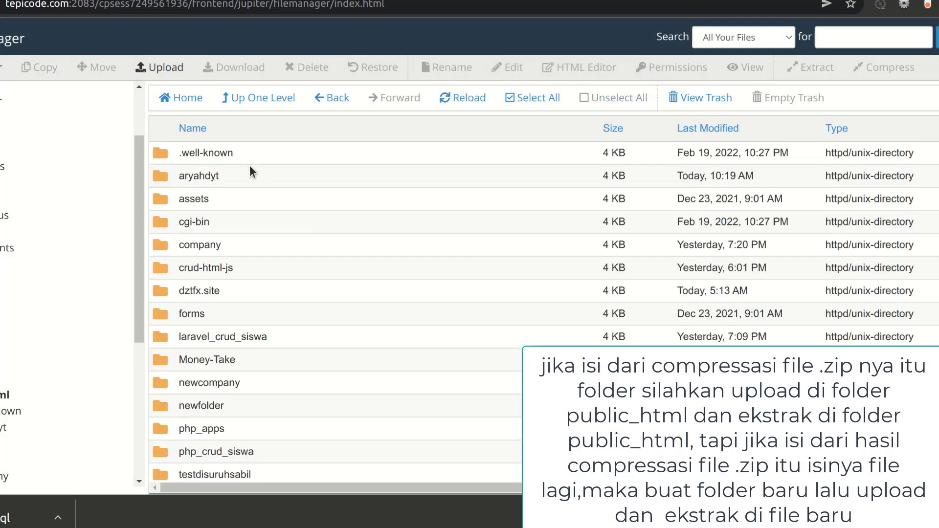
scroll(240, 281, "down", 3)
double_click(237, 362)
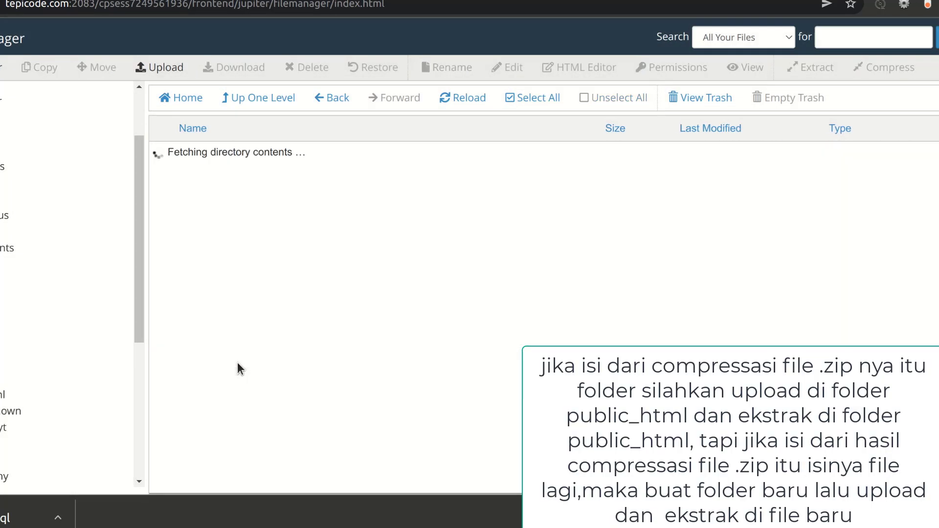
Upload test.zip from the local php folder into php_apps and return to that directory's listing.
key("alt+Tab")
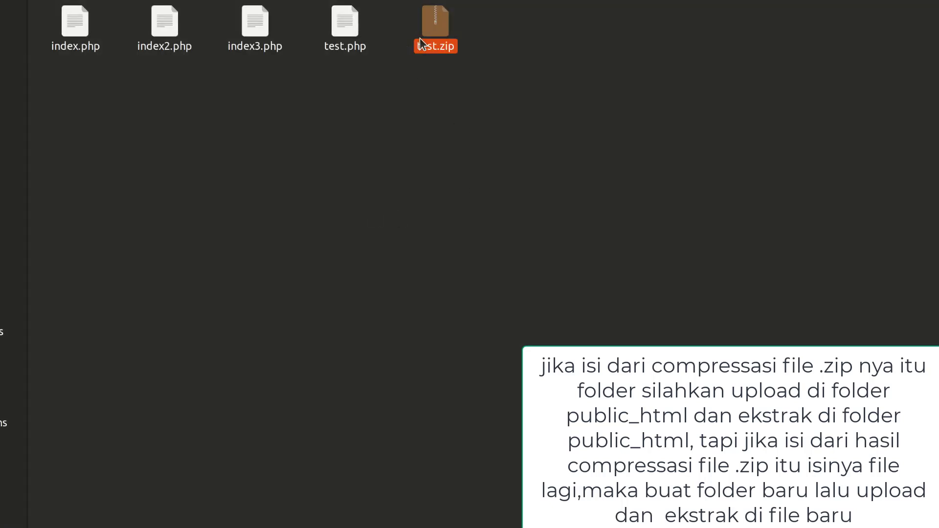
key("alt+Tab")
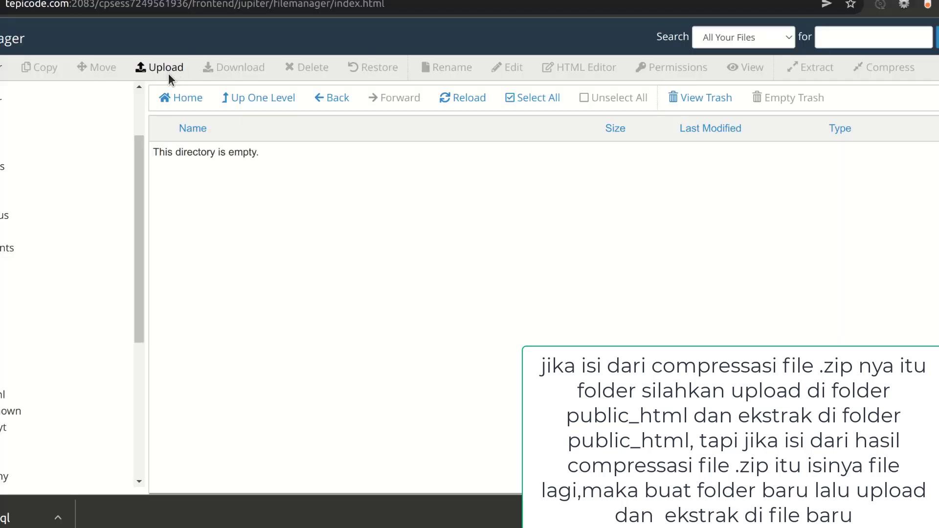
left_click(166, 67)
key("alt+Tab")
left_click_drag(428, 58, 429, 233)
key("alt+Tab")
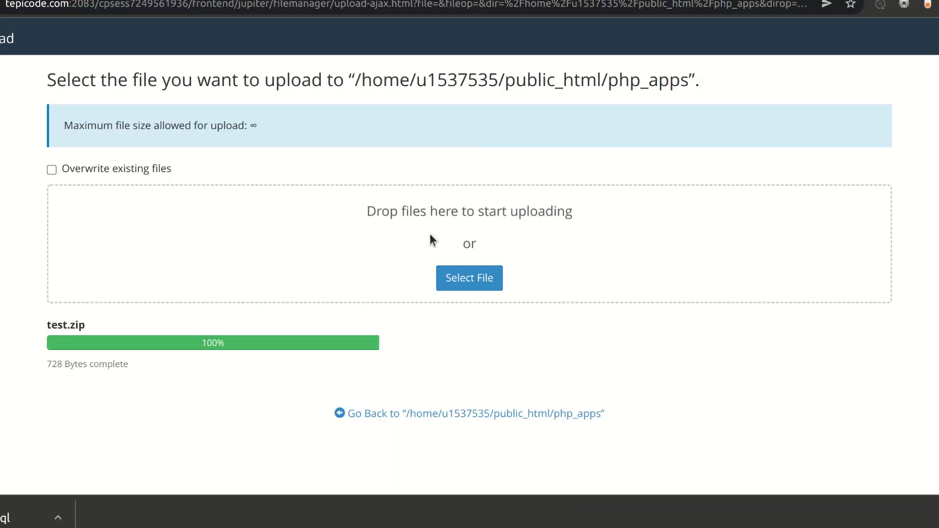
left_click(459, 414)
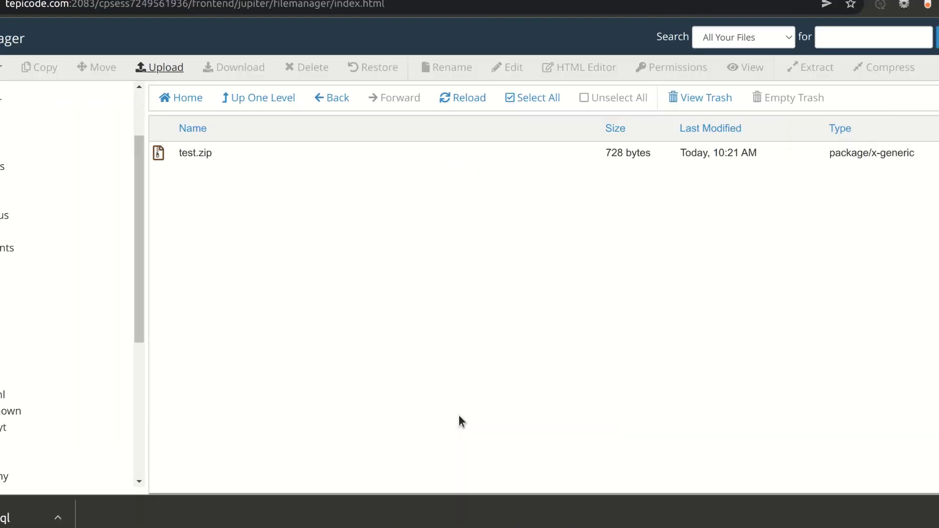
Extract test.zip into /public_html/php_apps and close the extraction results.
left_click(286, 153)
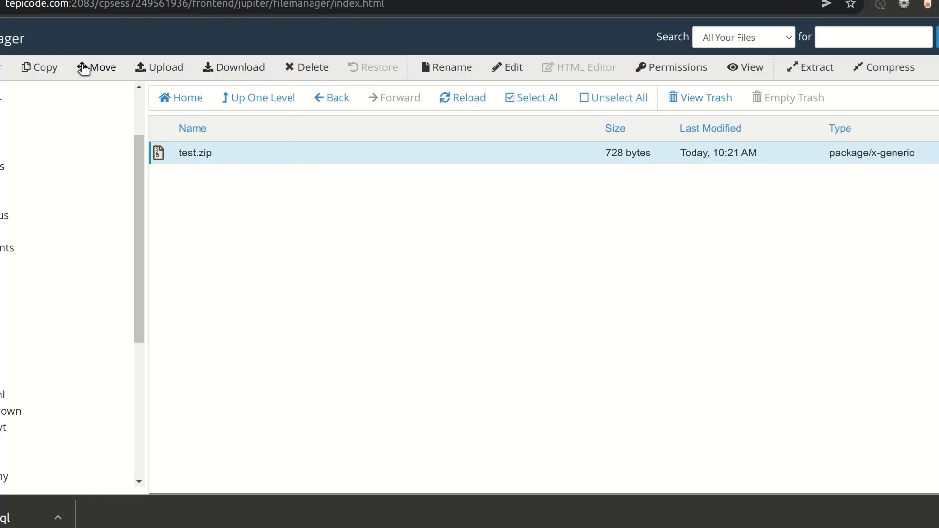
right_click(449, 156)
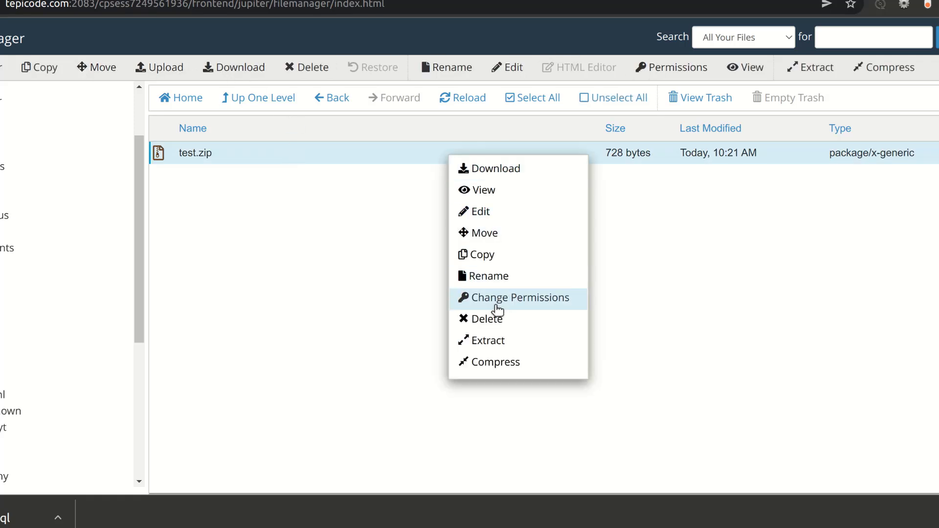
left_click(493, 337)
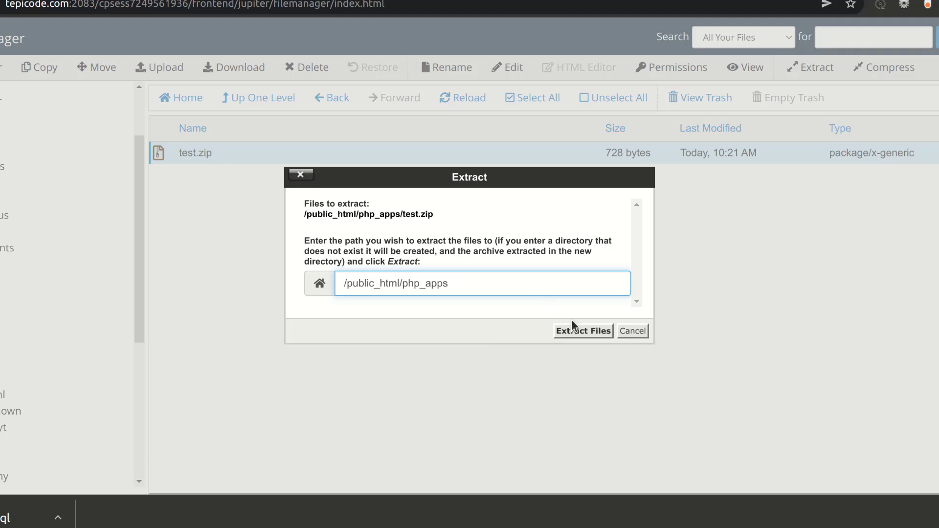
left_click(575, 334)
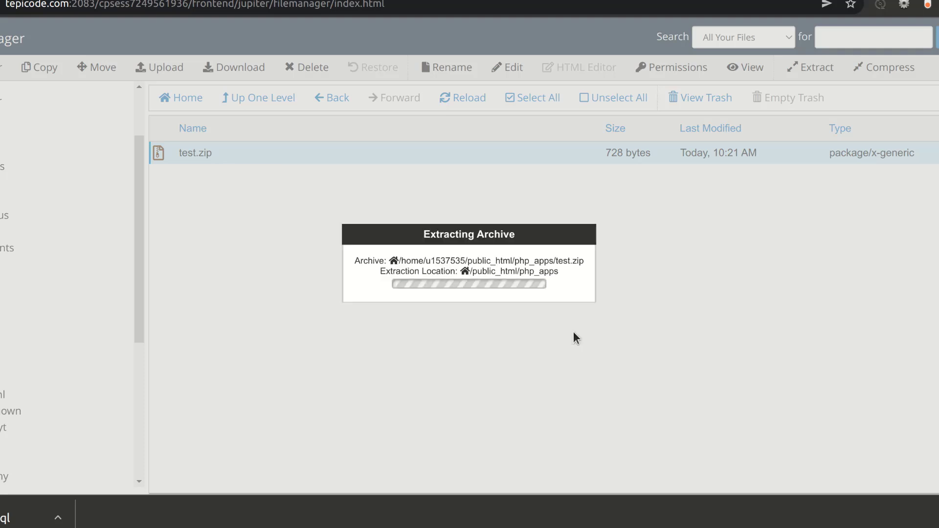
left_click(713, 411)
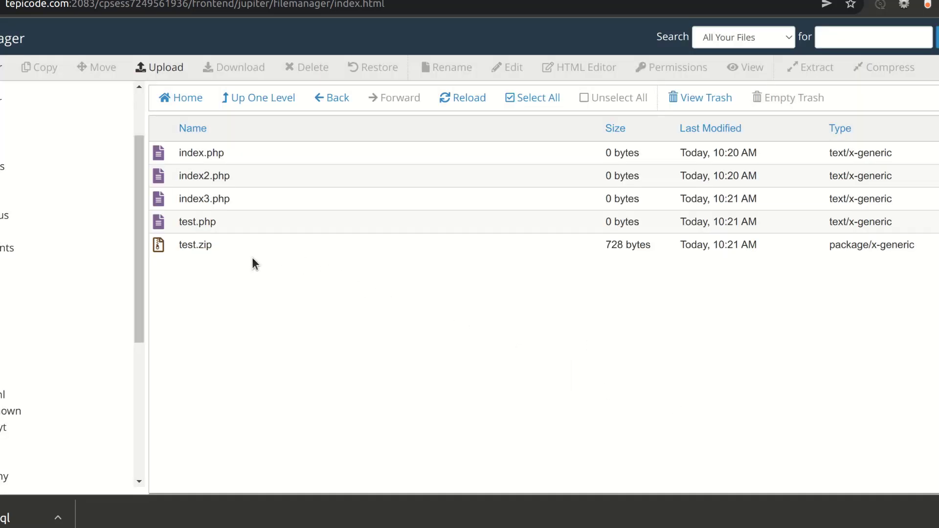
Extract test.zip again with the destination path set to /public_html, and review the extracted file list.
left_click(265, 248)
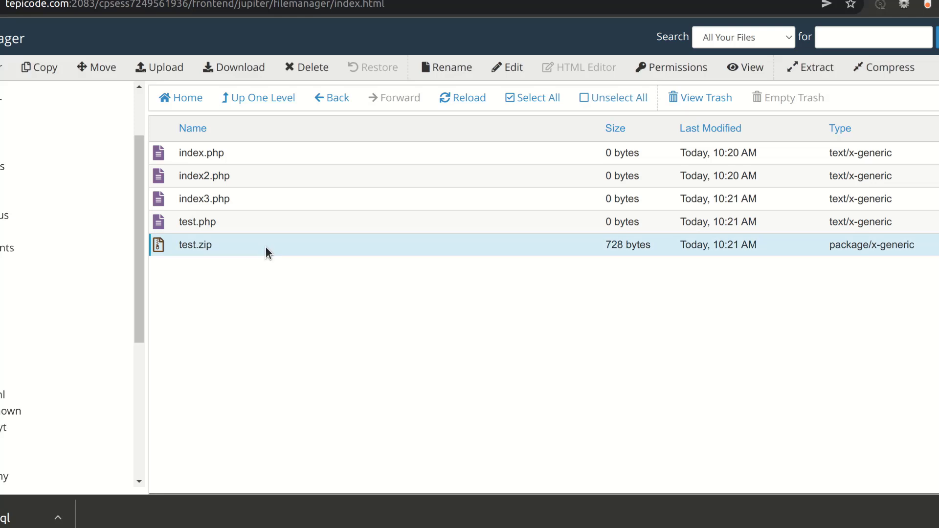
right_click(267, 246)
left_click(227, 255)
right_click(229, 245)
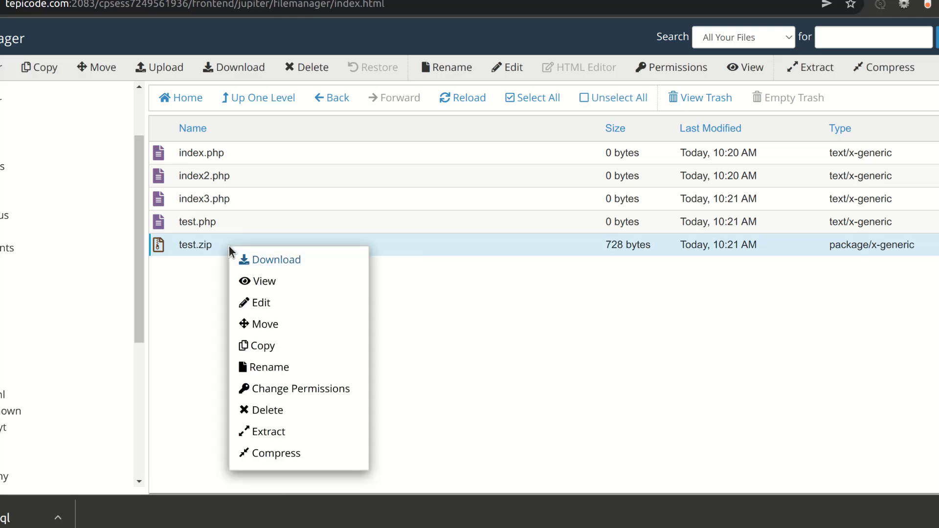
left_click(273, 432)
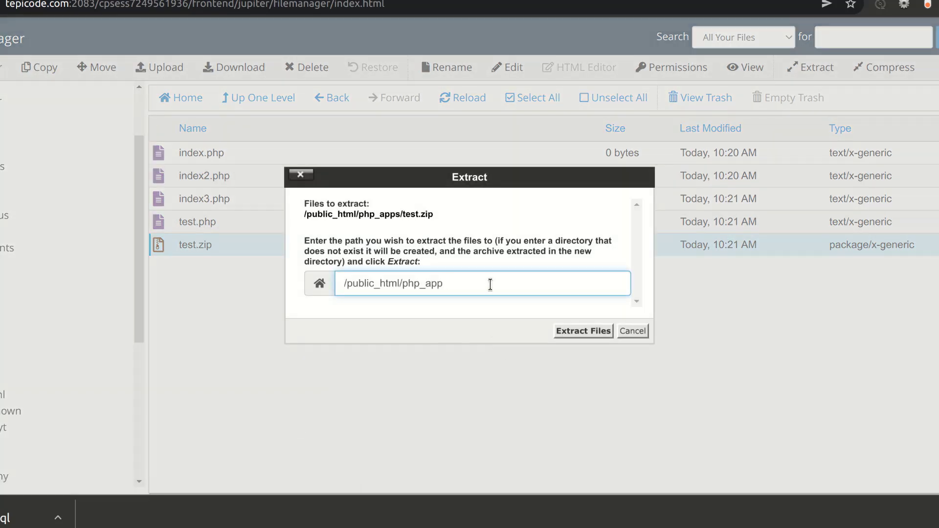
key("BackSpace")
key("BackSpace")
key("BackSpace")
key("BackSpace")
key("BackSpace")
key("BackSpace")
key("BackSpace")
key("BackSpace")
key("BackSpace")
key("Return")
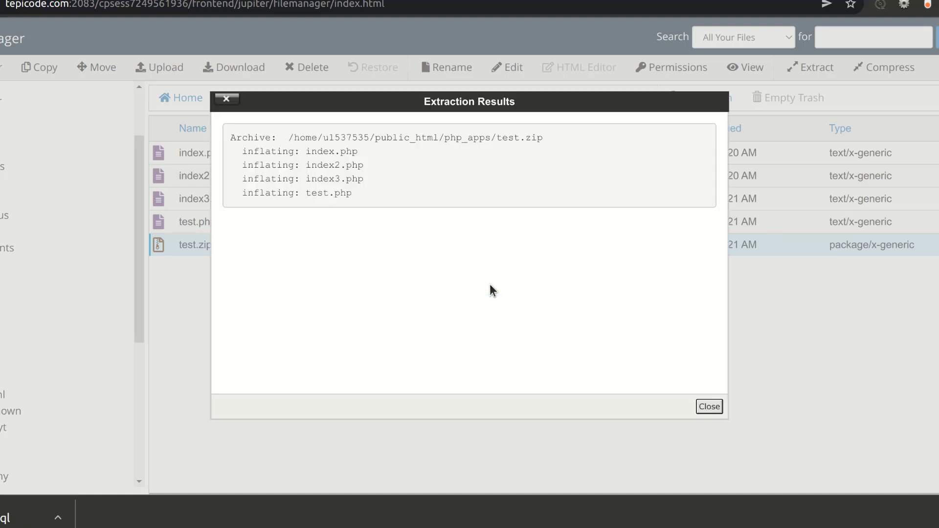
left_click_drag(367, 192, 307, 152)
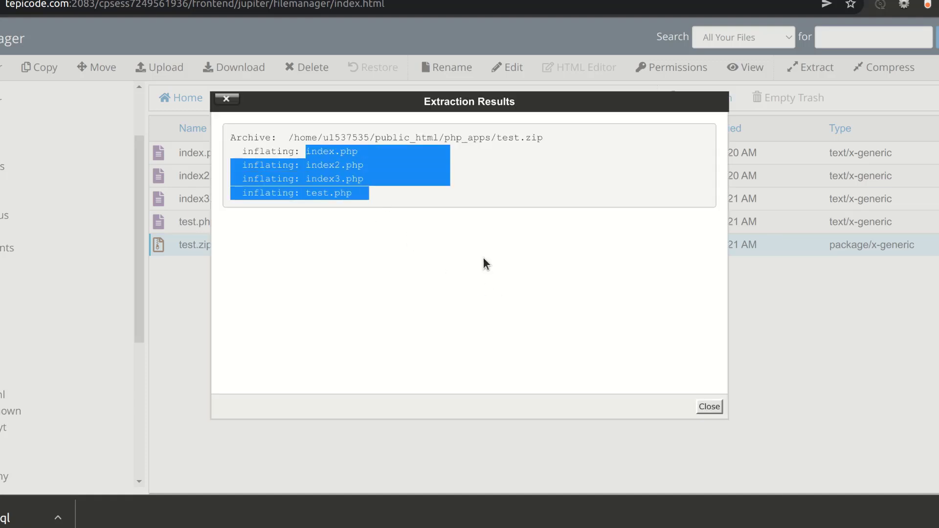
left_click(709, 407)
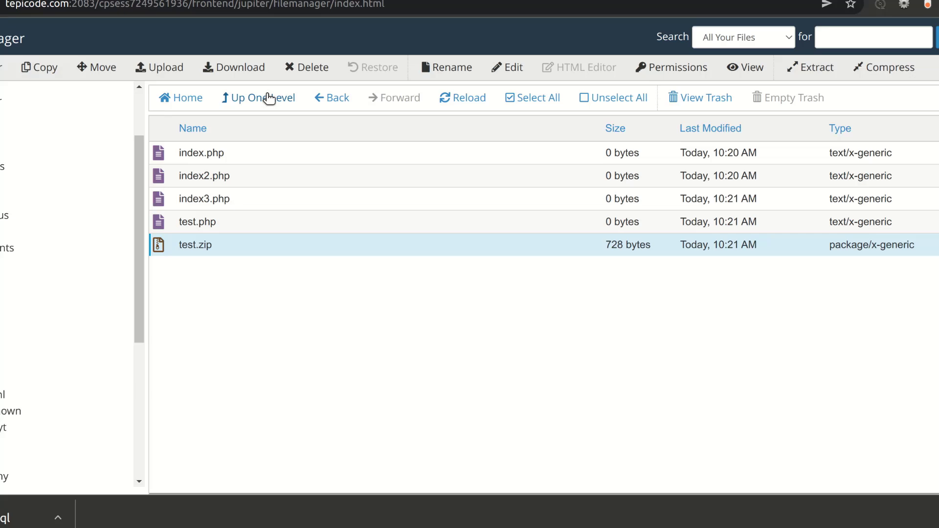
Go up to public_html and examine the loose files extracted there, selecting index.php through test.php.
left_click(269, 98)
scroll(286, 225, "down", 3)
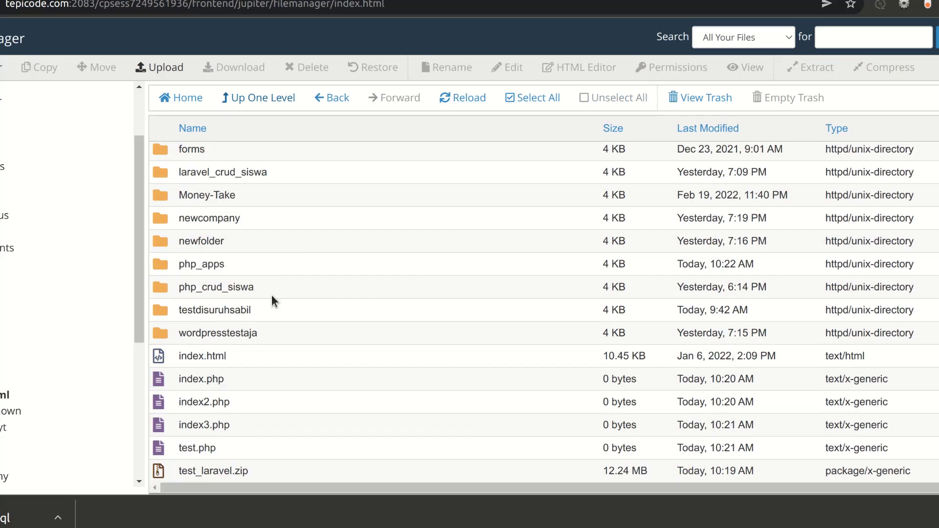
left_click(224, 446)
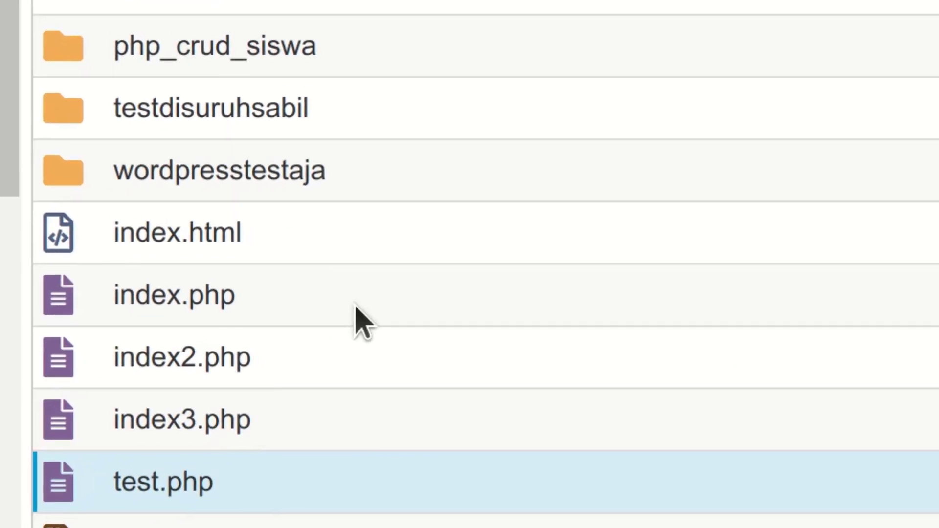
left_click(266, 384)
left_click(245, 489)
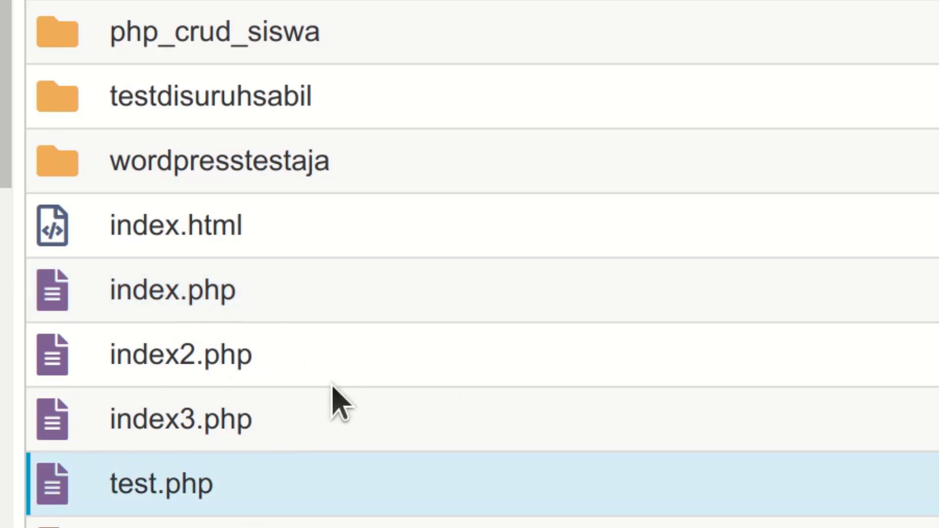
left_click(294, 306)
left_click(289, 492)
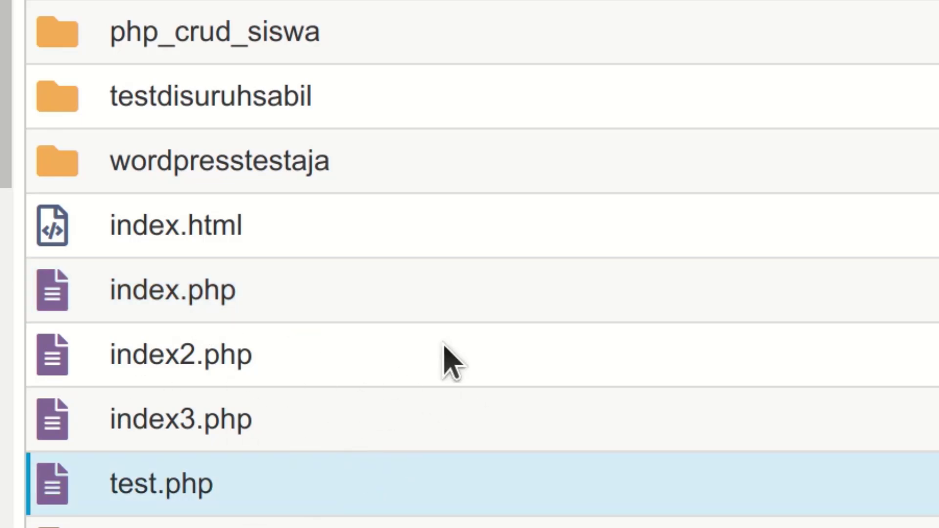
left_click(289, 304)
key("Down")
key("Up")
key("Up")
key("Up")
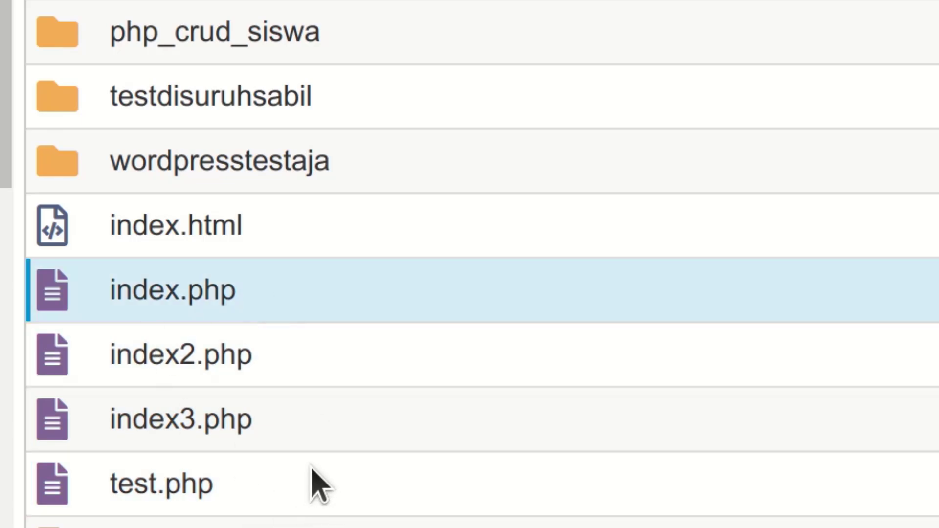
scroll(312, 469, "up", 3)
scroll(310, 457, "down", 3)
left_click(397, 498, "shift")
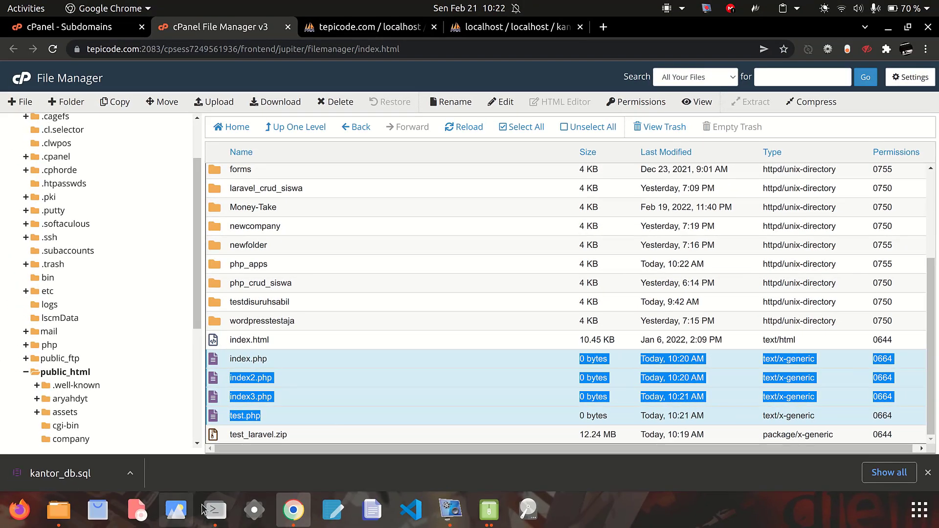
In the Files app, compress the php folder in workspacedomain into php.zip and open the archive to inspect its contents.
left_click(59, 510)
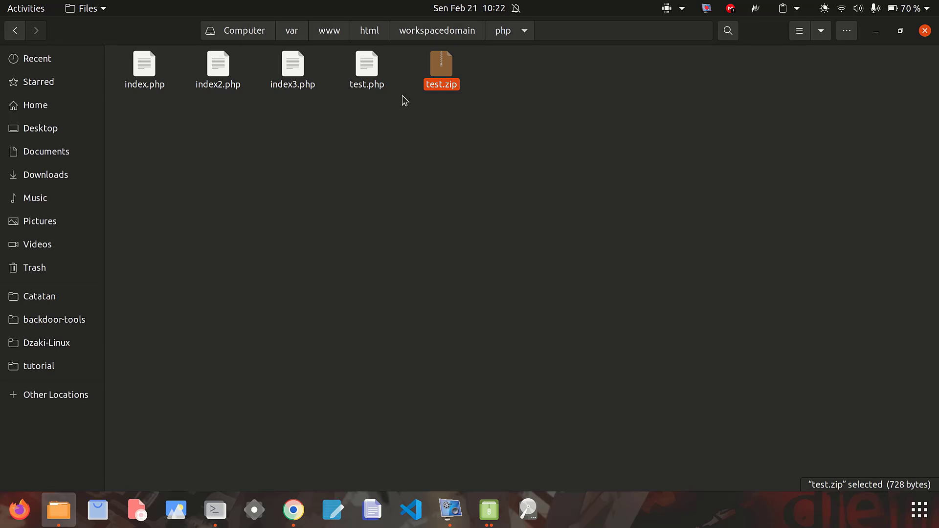
left_click(429, 35)
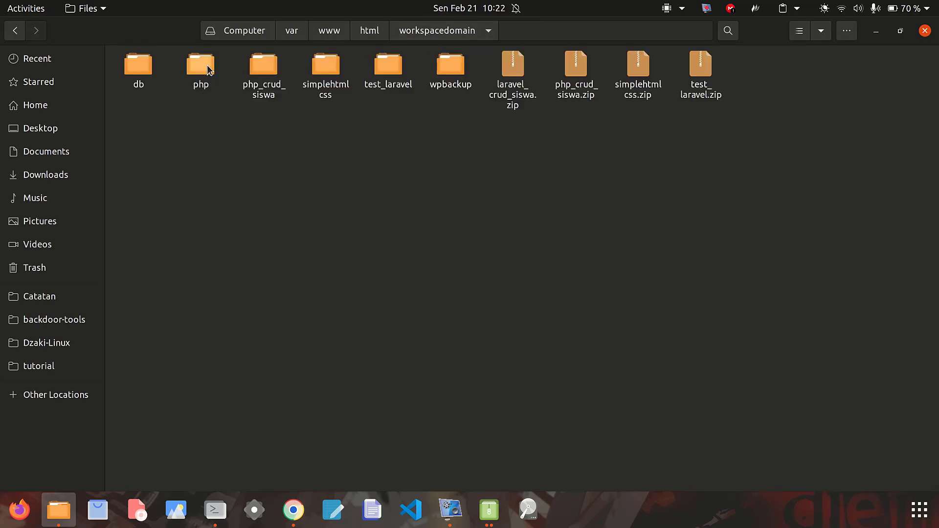
right_click(207, 66)
left_click(256, 232)
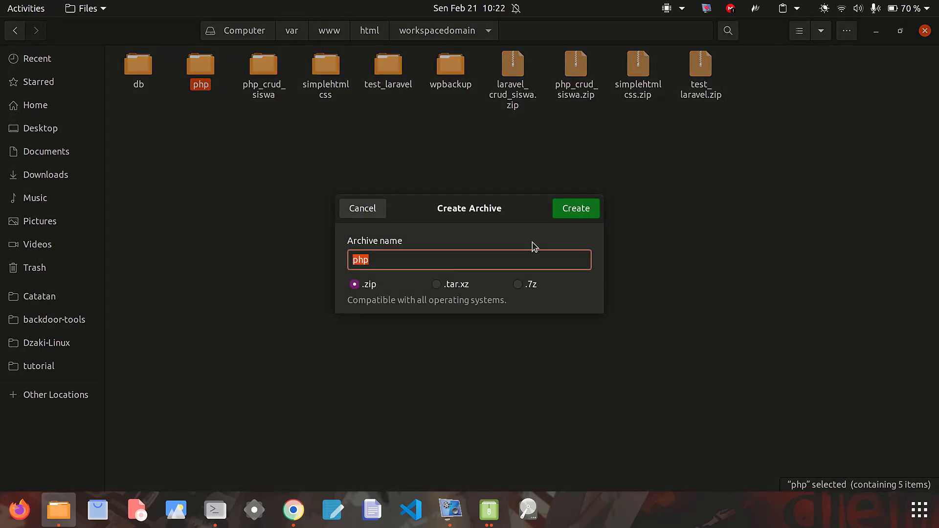
left_click(577, 209)
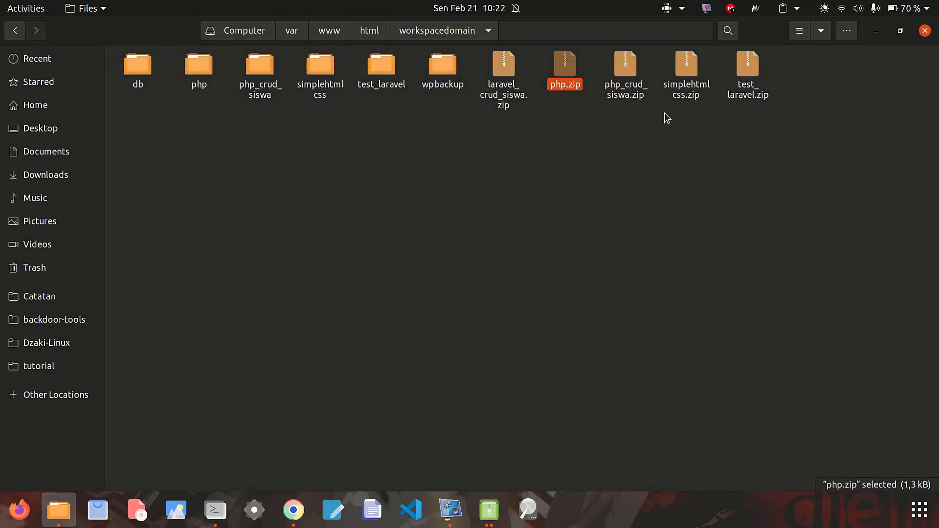
double_click(557, 75)
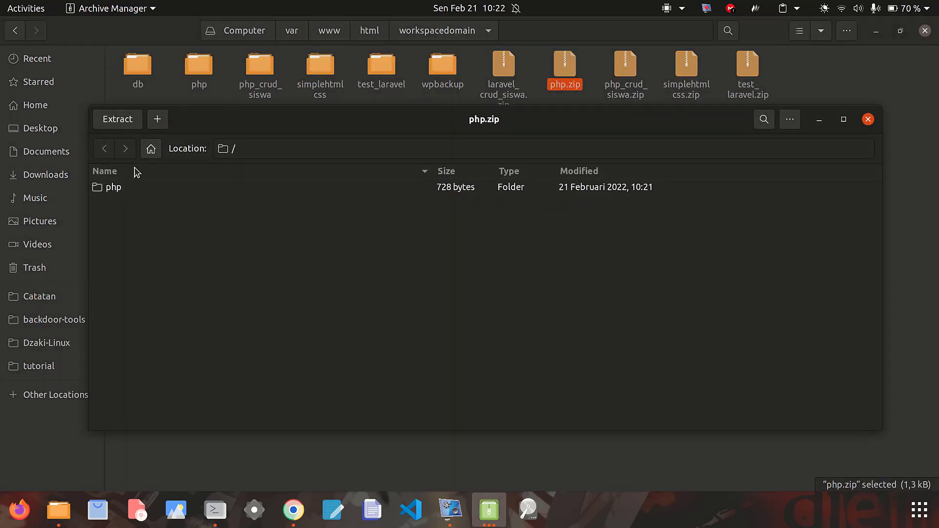
Switch back to Chrome and examine the folders and loose files listed in public_html, including test.php and test_laravel.zip.
left_click(293, 510)
left_click(294, 434)
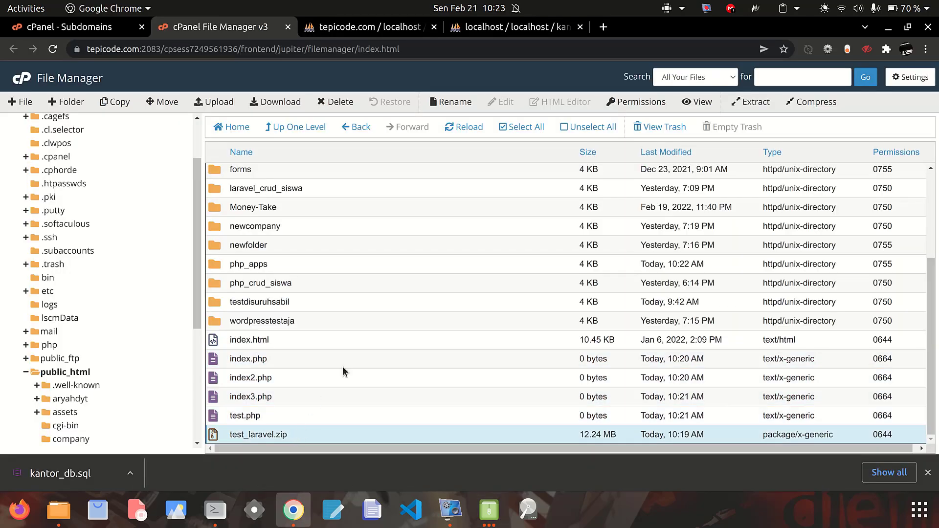
right_click(309, 428)
left_click(293, 416)
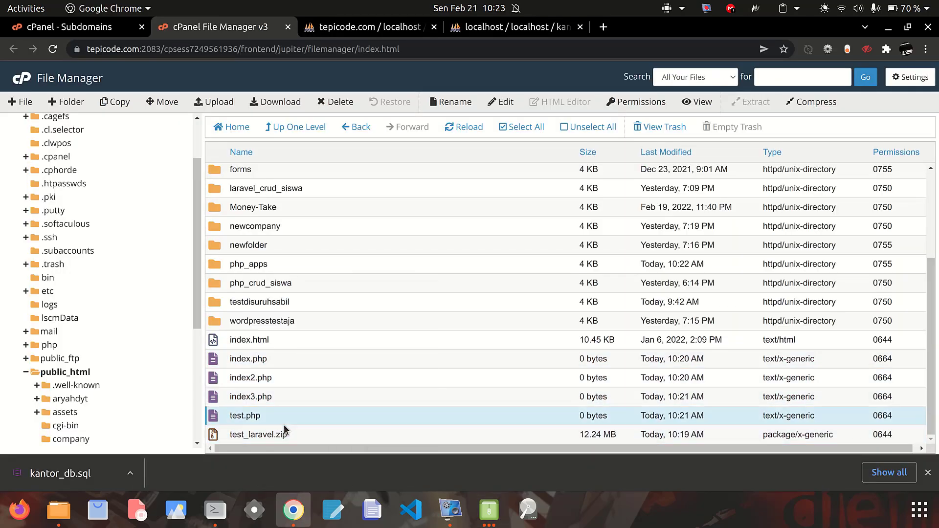
left_click(298, 427)
scroll(280, 393, "up", 4)
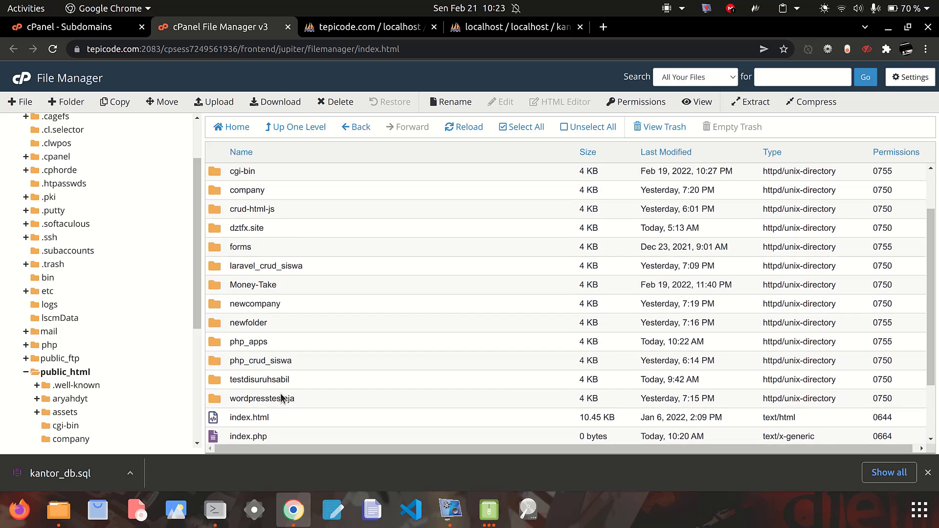
scroll(280, 393, "down", 3)
scroll(279, 391, "up", 4)
scroll(274, 385, "down", 4)
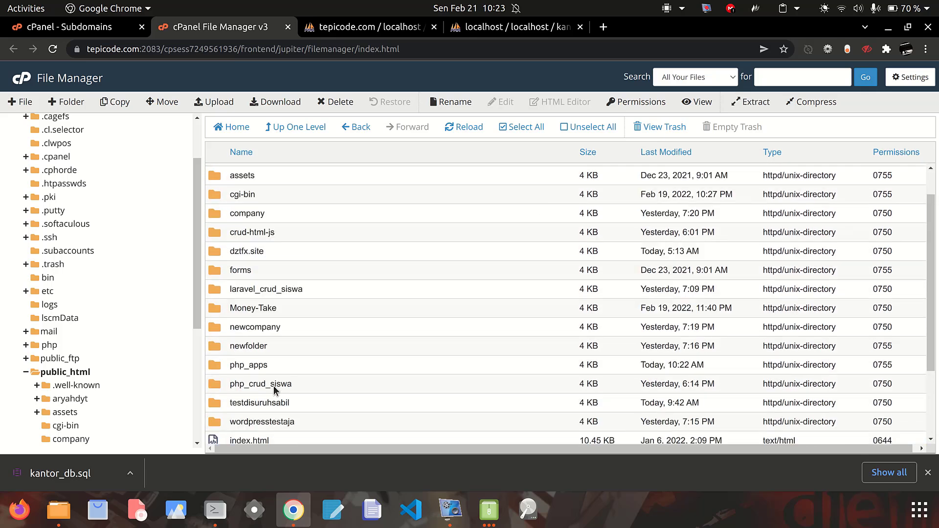
left_click(303, 416)
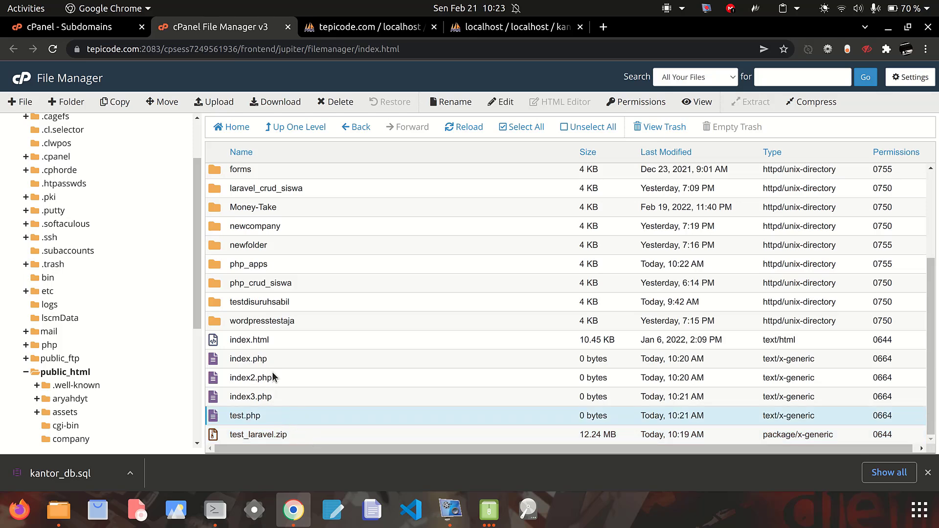
scroll(330, 310, "up", 3)
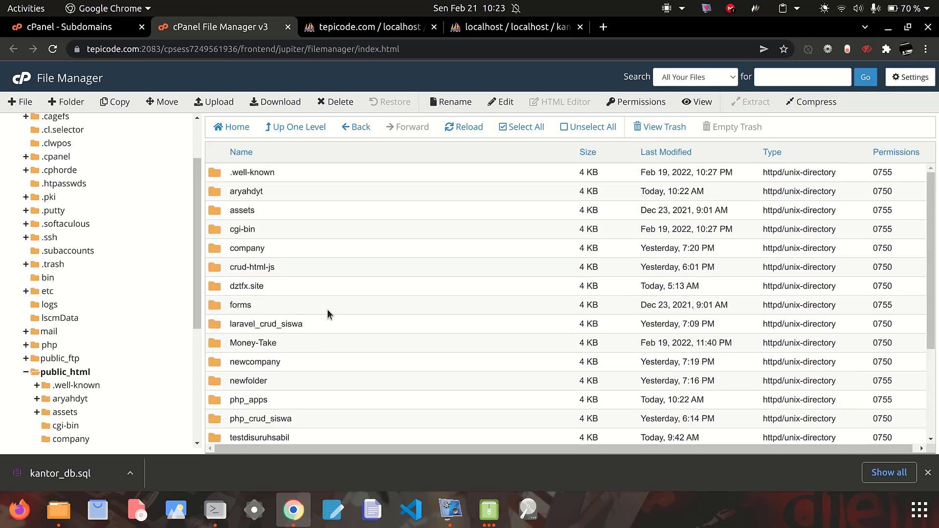
Delete index.php, index2.php, index3.php, test.php and test_laravel.zip from public_html, choosing to skip the trash.
scroll(328, 309, "down", 3)
left_click(316, 435)
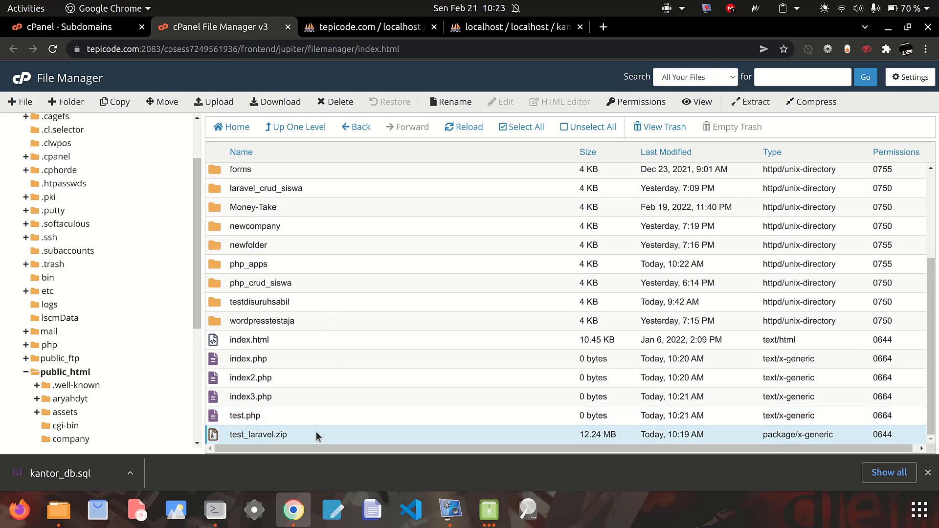
left_click(280, 359, "shift")
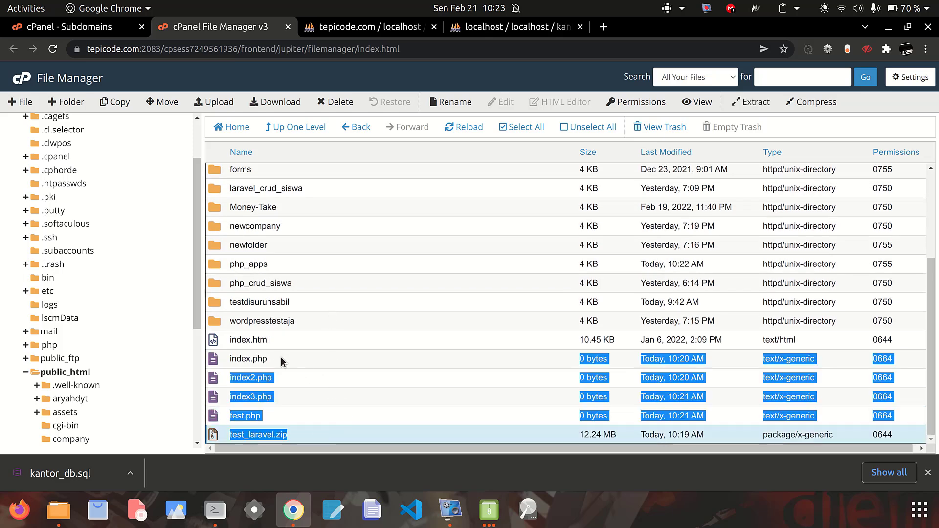
left_click(331, 104)
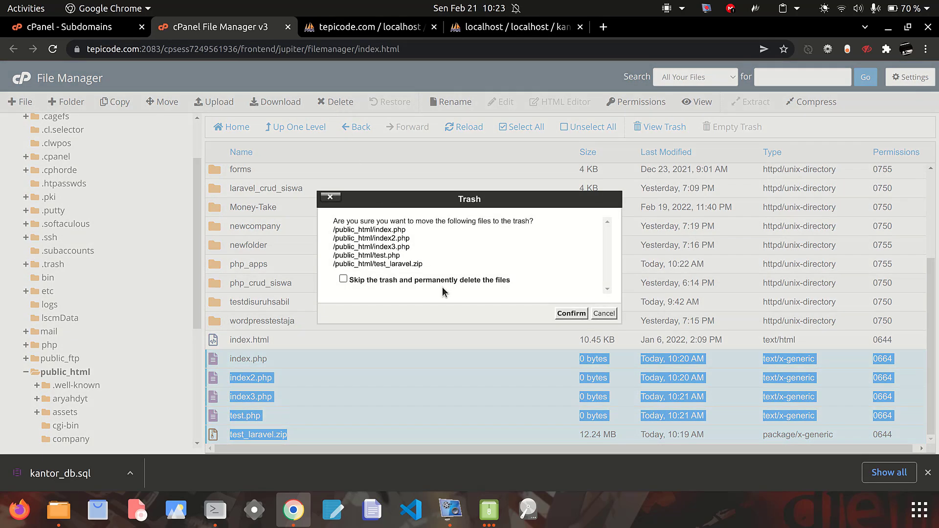
left_click(423, 282)
left_click(571, 313)
Review the public_html listing, open the php_apps folder, and return to public_html.
scroll(305, 294, "up", 2)
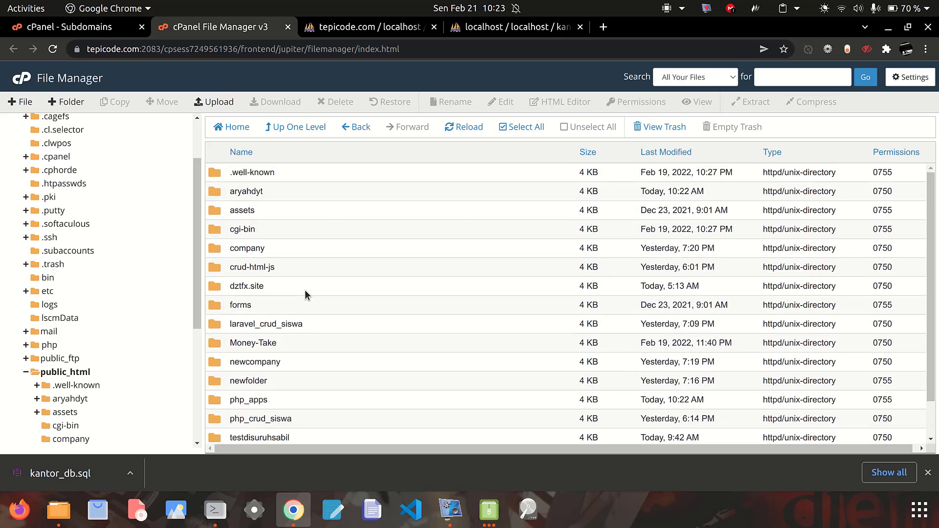
scroll(309, 293, "down", 2)
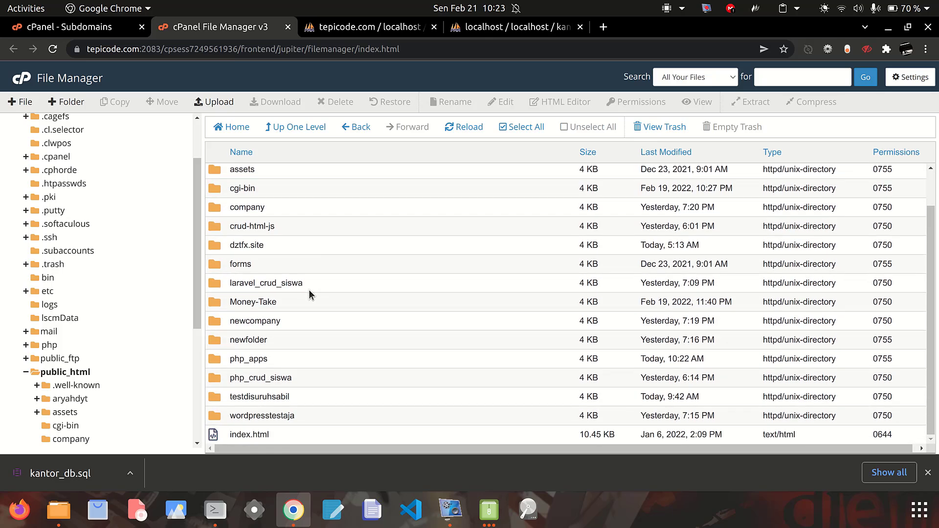
double_click(312, 358)
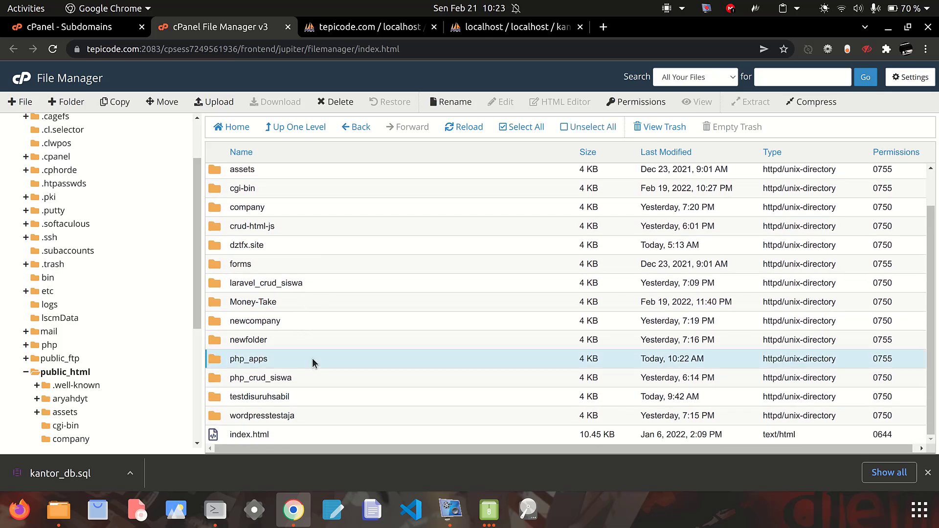
left_click(353, 129)
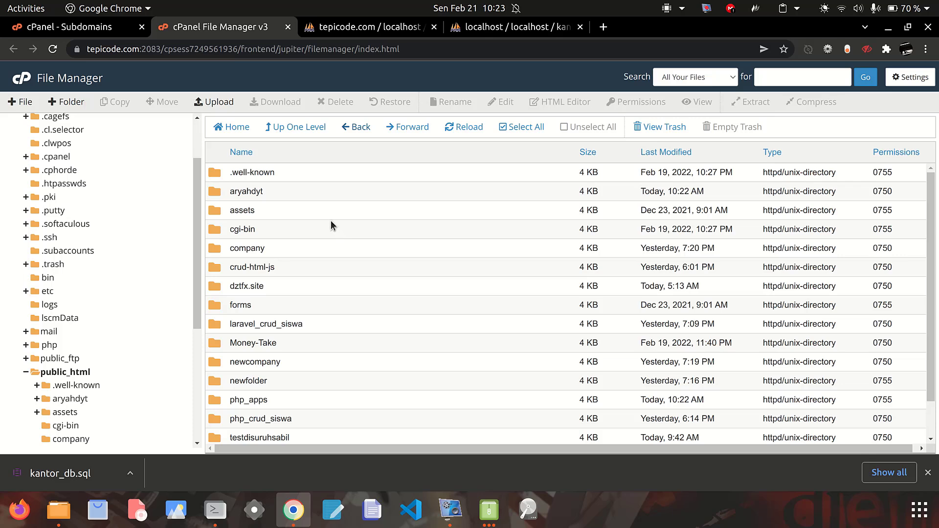
scroll(329, 268, "down", 2)
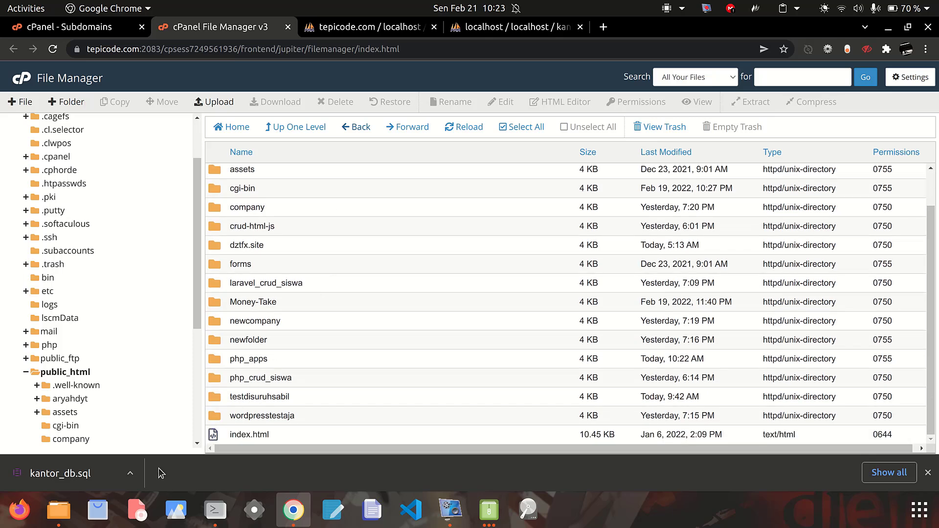
Inspect the contents of the local php.zip in workspacedomain again and return to the public_html listing in Chrome.
left_click(76, 509)
right_click(199, 87)
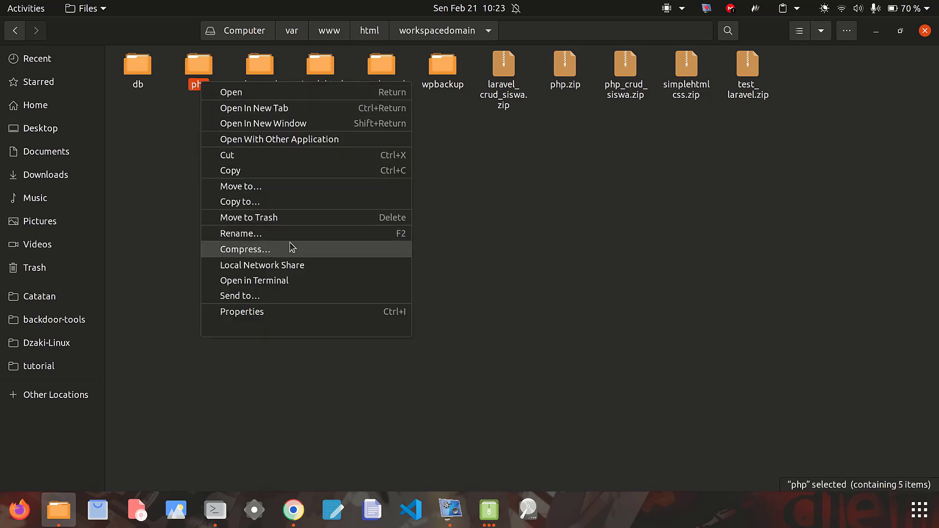
left_click(455, 161)
double_click(565, 68)
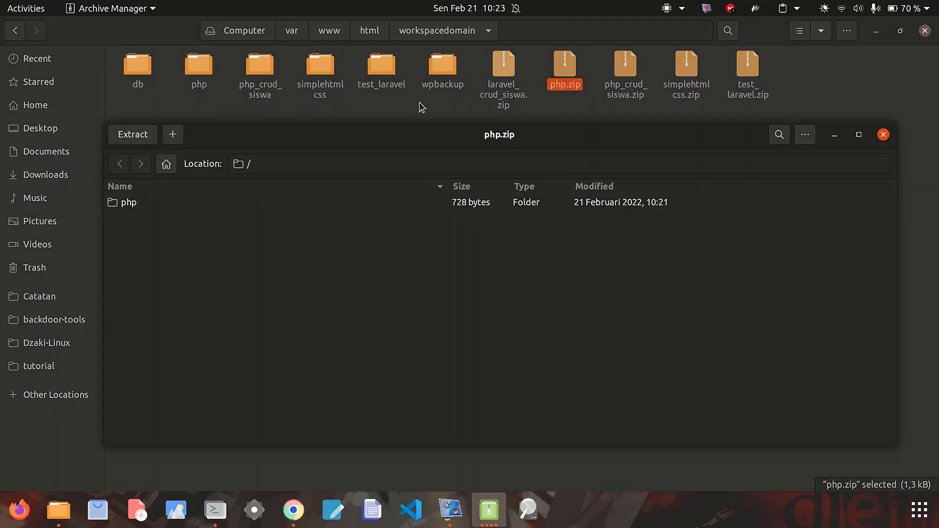
left_click(294, 510)
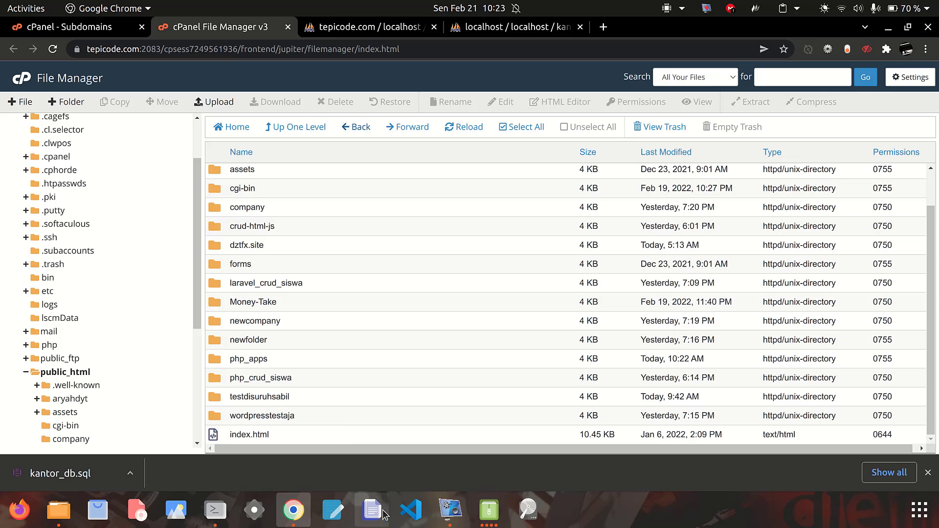
scroll(357, 404, "up", 1)
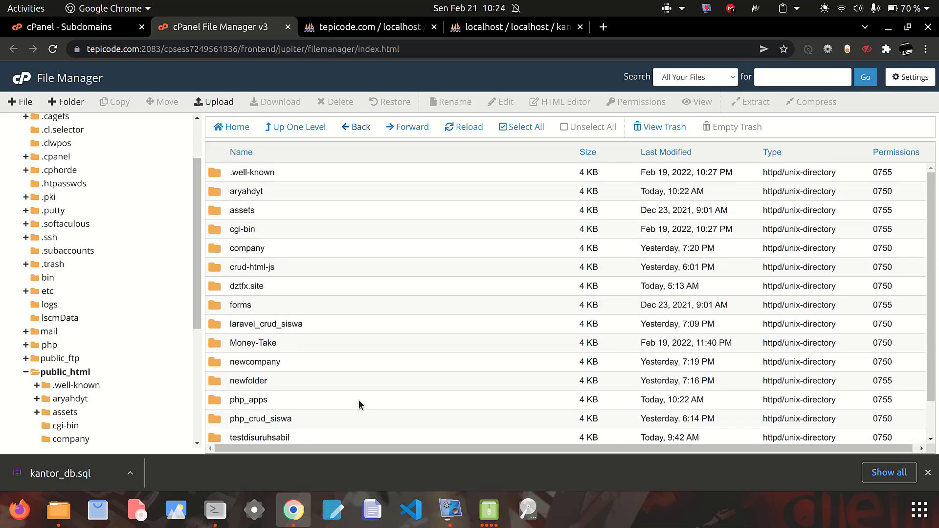